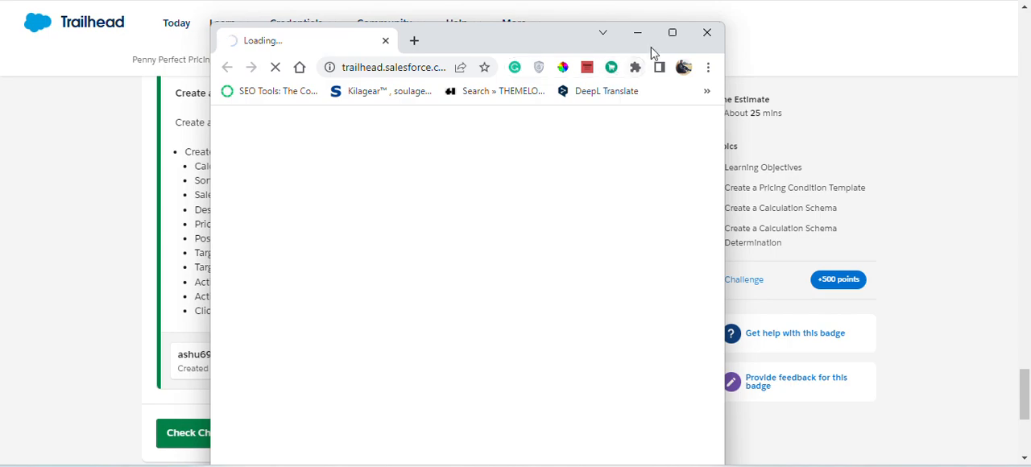
- Arrange the newly launched Salesforce org window and the Trailhead challenge window side by side
{"action": "mouse_move", "coordinate": [670, 37]}
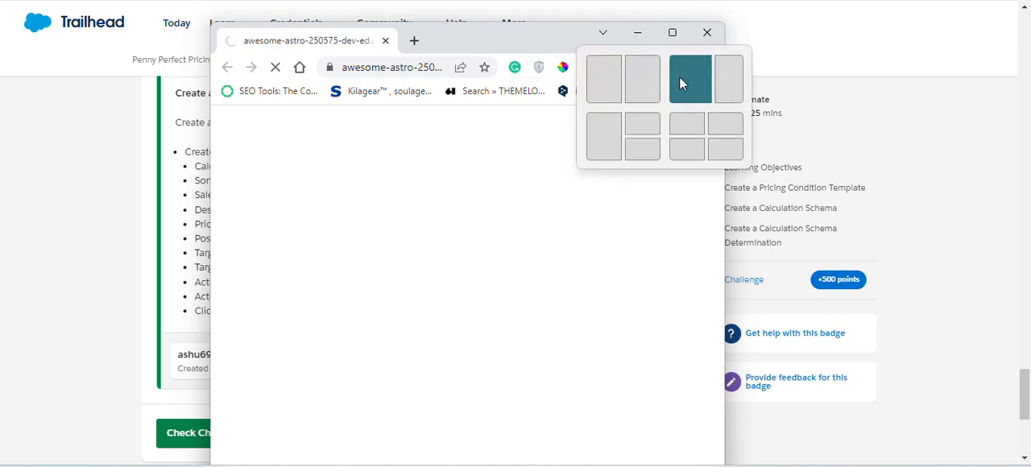
{"action": "left_click", "coordinate": [679, 77]}
{"action": "left_click", "coordinate": [783, 163]}
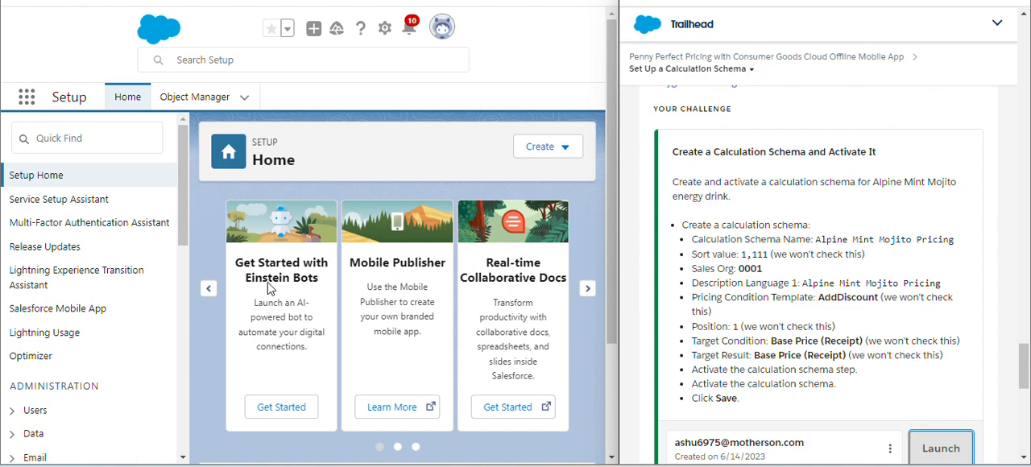
- Search the app launcher for "calculation schema" and open the Calculation Schemas list
{"action": "left_click", "coordinate": [25, 100]}
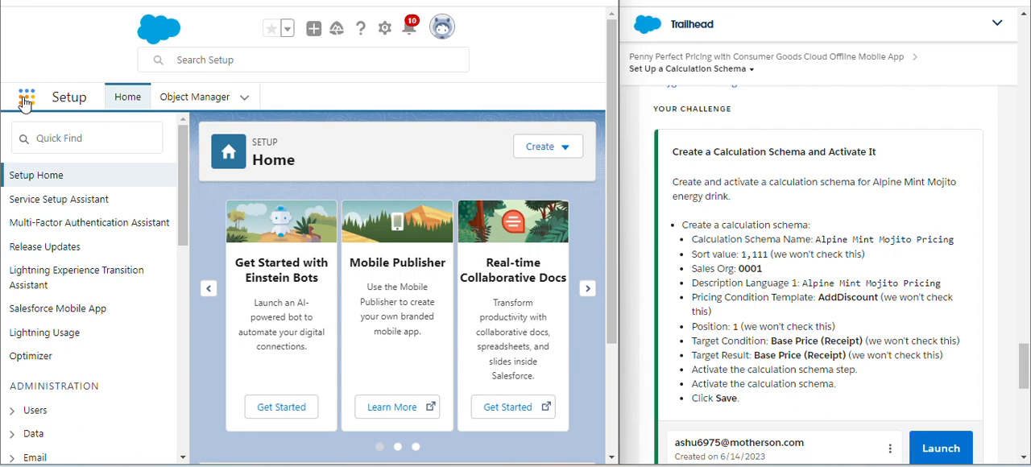
{"action": "left_click", "coordinate": [25, 102]}
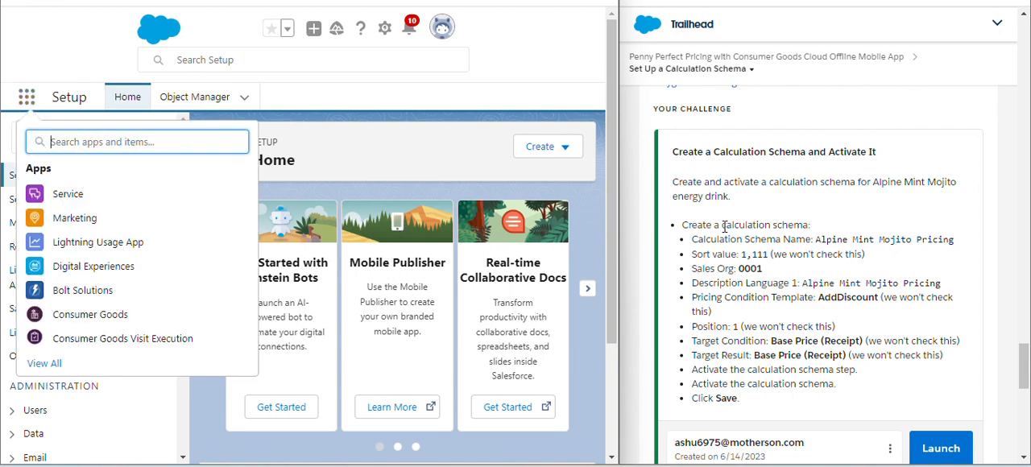
{"action": "left_click_drag", "start_coordinate": [722, 226], "coordinate": [811, 224]}
{"action": "key", "text": "ctrl+c"}
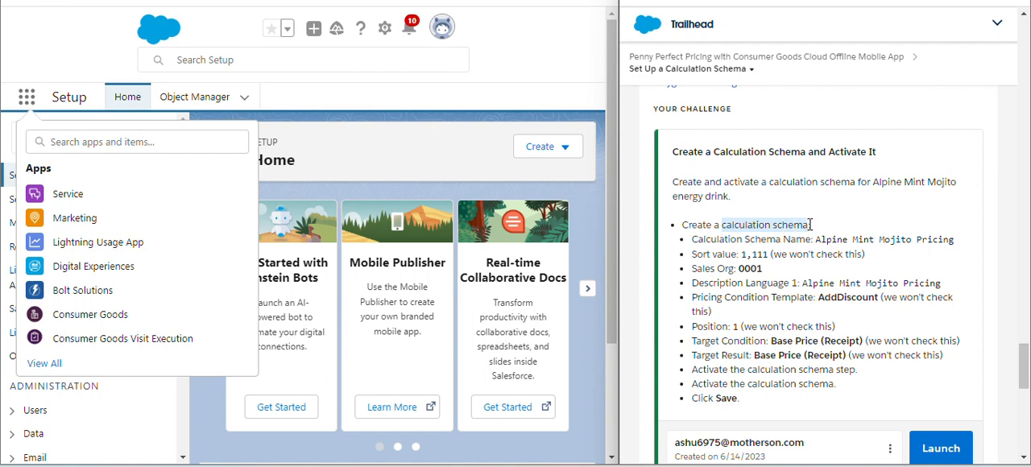
{"action": "left_click", "coordinate": [97, 145]}
{"action": "key", "text": "ctrl+v"}
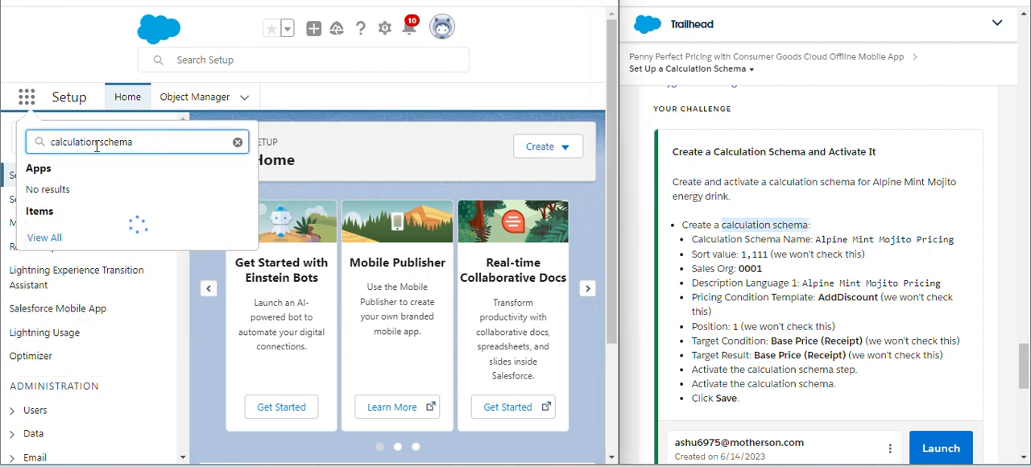
{"action": "left_click", "coordinate": [73, 260]}
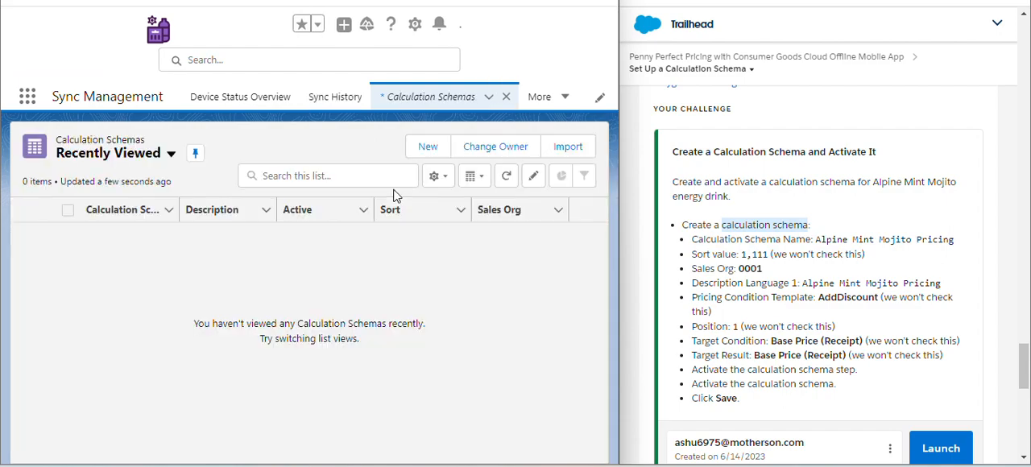
- Start a new calculation schema and name it Alpine Mint Mojito Pricing, copied from the challenge text
{"action": "left_click", "coordinate": [436, 154]}
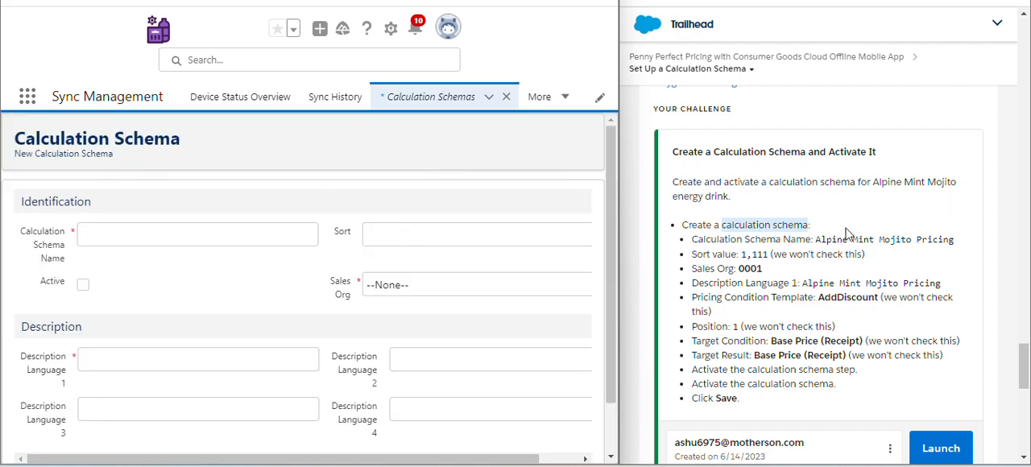
{"action": "left_click_drag", "start_coordinate": [817, 240], "coordinate": [957, 249]}
{"action": "key", "text": "ctrl+c"}
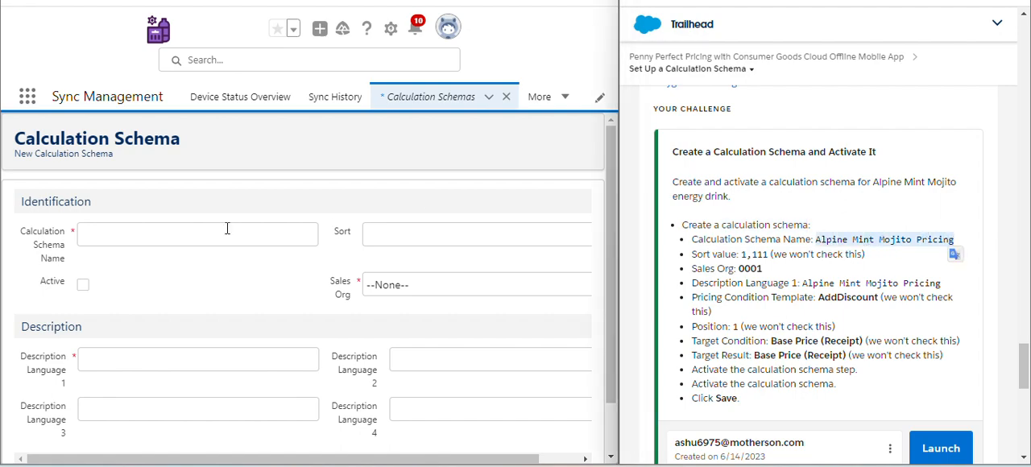
{"action": "left_click", "coordinate": [150, 233]}
{"action": "key", "text": "ctrl+v"}
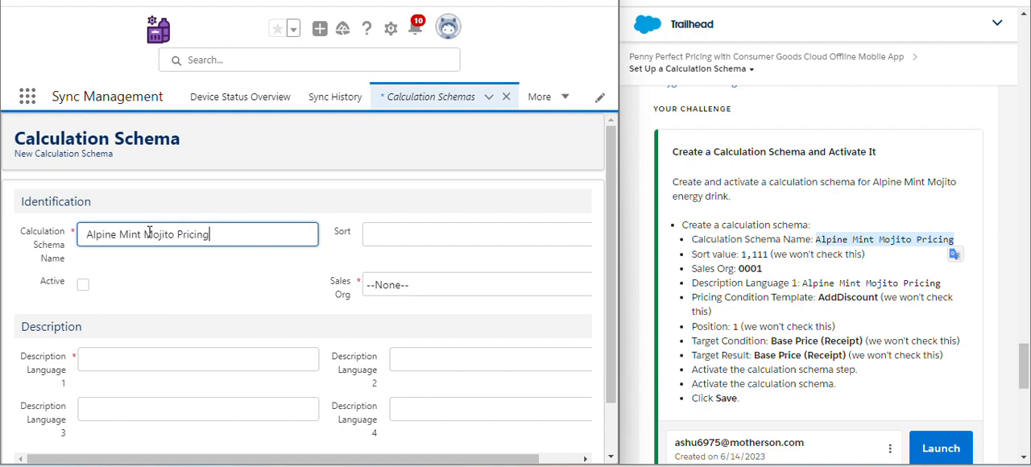
{"action": "left_click", "coordinate": [190, 282]}
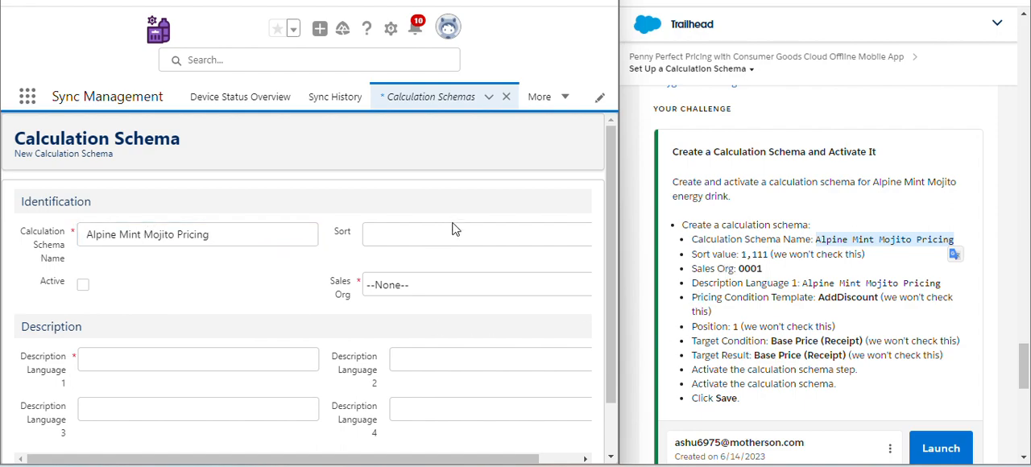
- Fill the Sort value with the copied text "1,111 (we won't check this)" and set the Sales Org to 0001
{"action": "left_click_drag", "start_coordinate": [741, 254], "coordinate": [876, 262]}
{"action": "key", "text": "ctrl+c"}
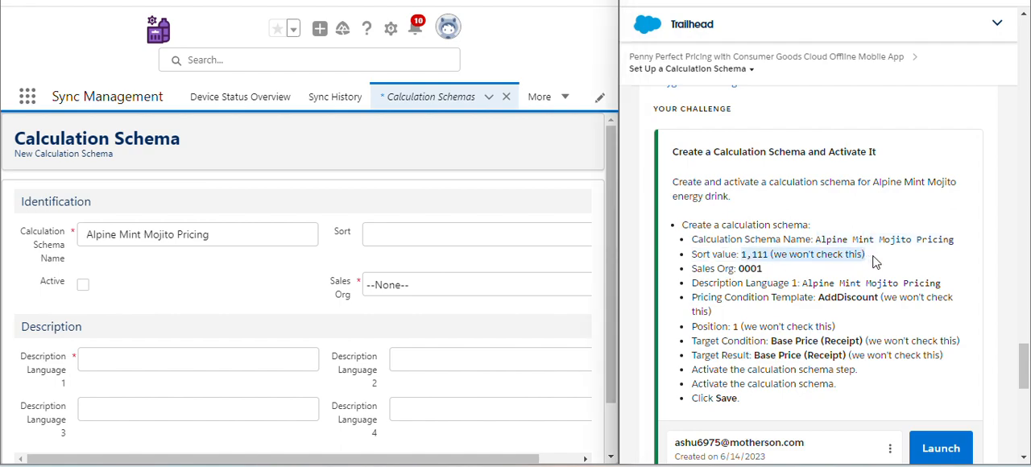
{"action": "left_click_drag", "start_coordinate": [430, 214], "coordinate": [429, 234]}
{"action": "left_click", "coordinate": [429, 233]}
{"action": "key", "text": "ctrl+v"}
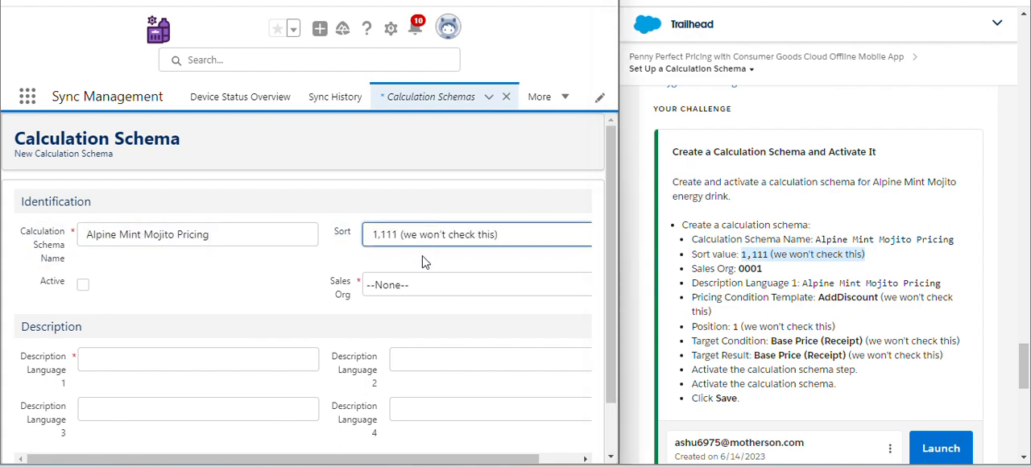
{"action": "left_click", "coordinate": [424, 262]}
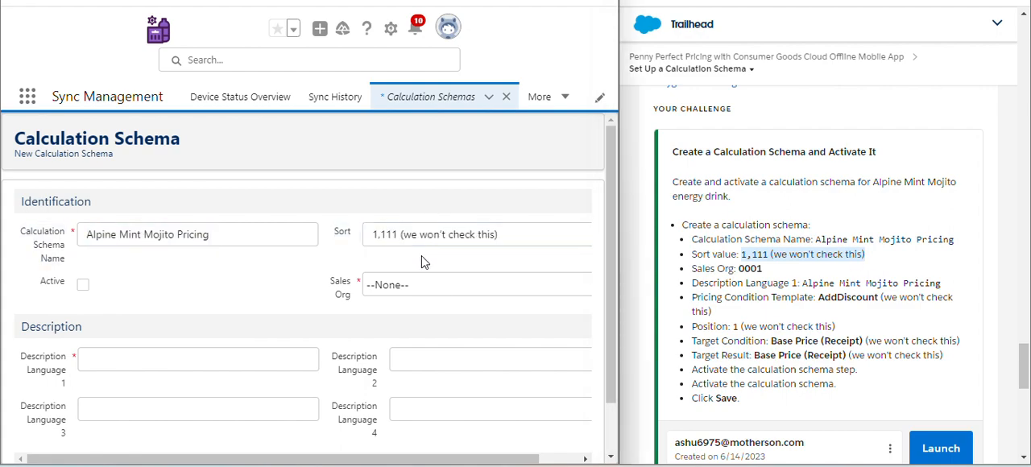
{"action": "left_click", "coordinate": [509, 291]}
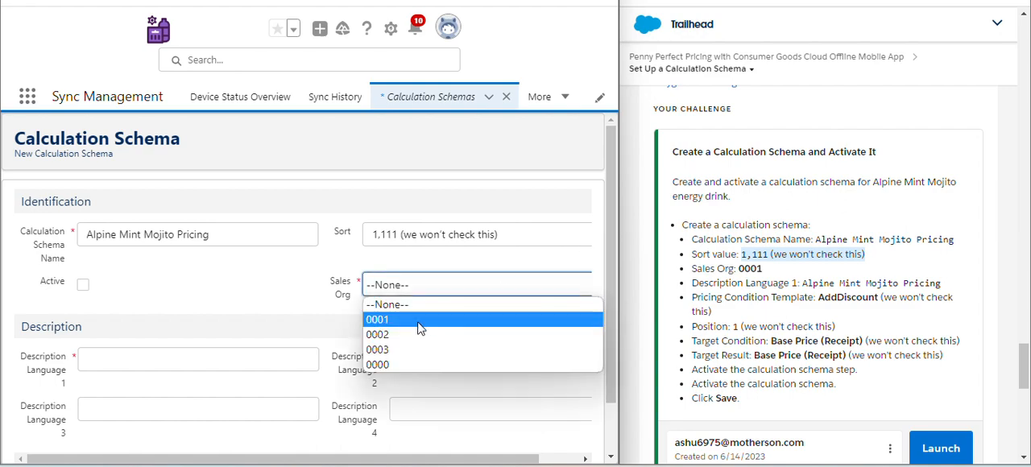
{"action": "left_click", "coordinate": [419, 322]}
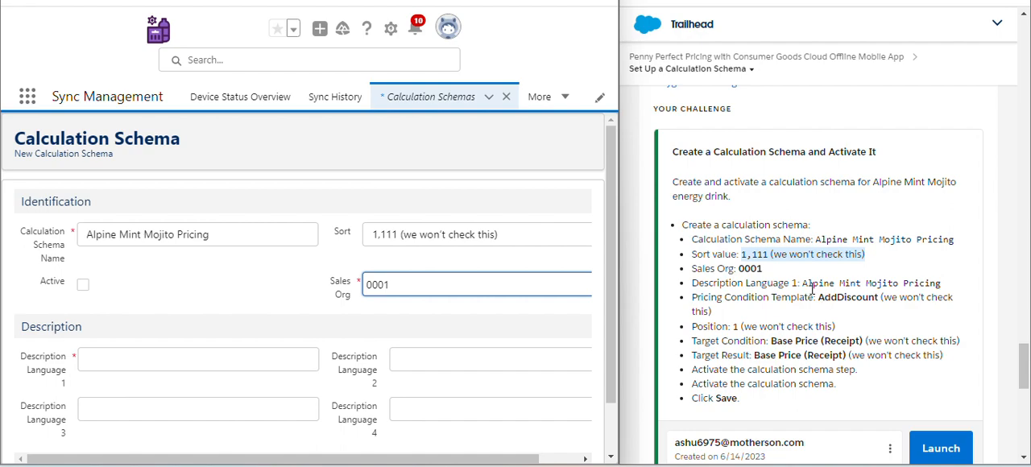
- Enter Alpine Mint Mojito Pricing as Description Language 1 and try to save the calculation schema
{"action": "left_click_drag", "start_coordinate": [801, 283], "coordinate": [949, 290]}
{"action": "key", "text": "ctrl+c"}
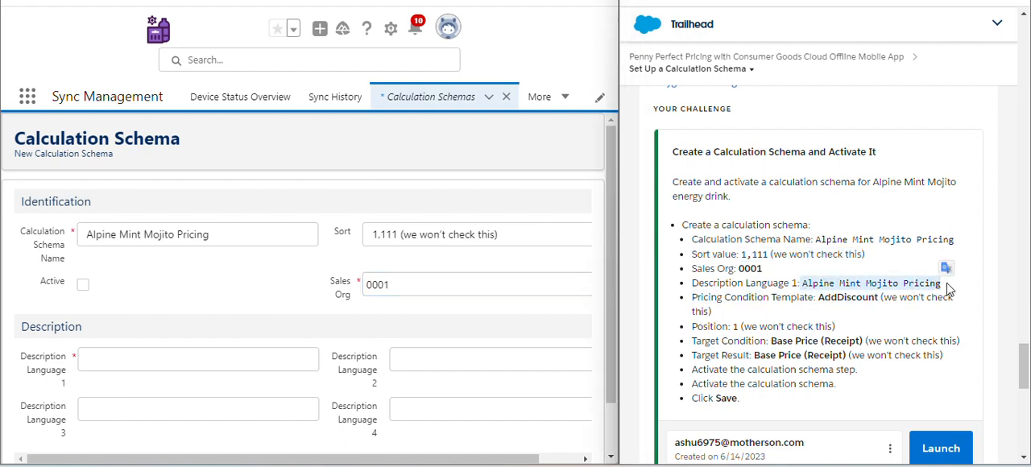
{"action": "left_click", "coordinate": [176, 366]}
{"action": "key", "text": "ctrl+v"}
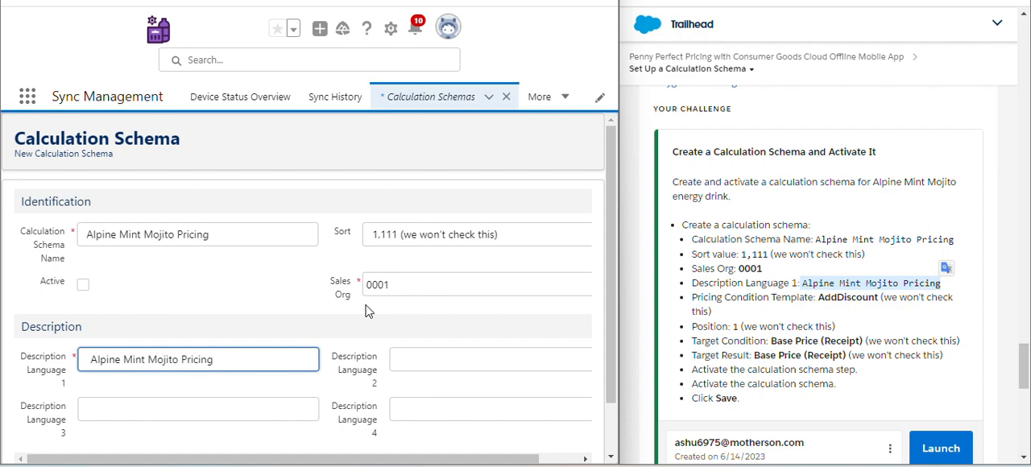
{"action": "scroll", "coordinate": [369, 312], "scroll_direction": "down", "scroll_amount": 1}
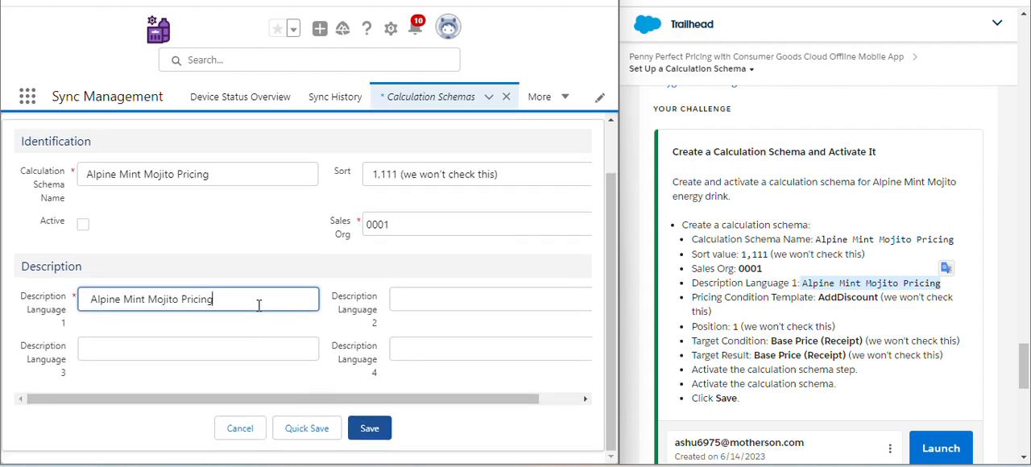
{"action": "left_click", "coordinate": [383, 434]}
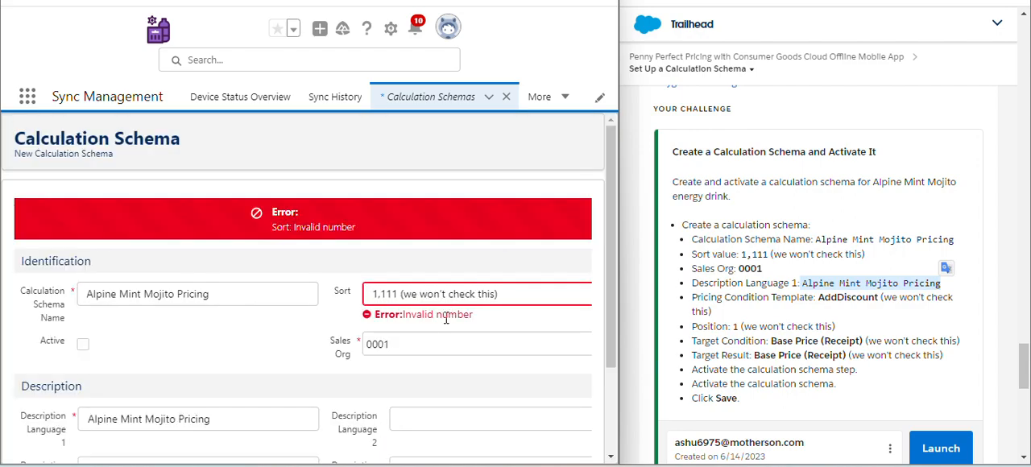
- Correct the Sort value to 1,111 by removing the extra note, and save the calculation schema
{"action": "left_click", "coordinate": [510, 296]}
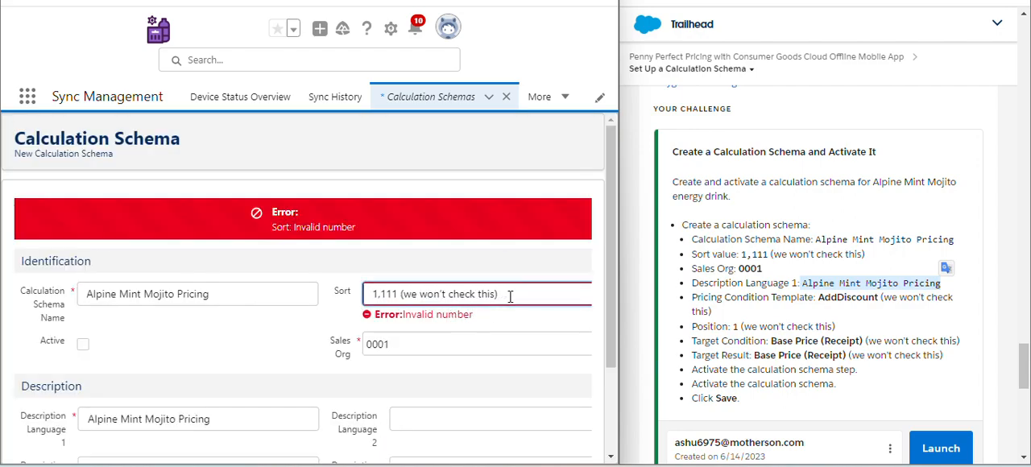
{"action": "key", "text": "BackSpace"}
{"action": "key", "text": "BackSpace"}
{"action": "key", "text": "BackSpace"}
{"action": "key", "text": "BackSpace"}
{"action": "key", "text": "BackSpace"}
{"action": "key", "text": "BackSpace"}
{"action": "key", "text": "BackSpace"}
{"action": "key", "text": "BackSpace"}
{"action": "key", "text": "BackSpace"}
{"action": "key", "text": "BackSpace"}
{"action": "key", "text": "BackSpace"}
{"action": "key", "text": "BackSpace"}
{"action": "key", "text": "BackSpace"}
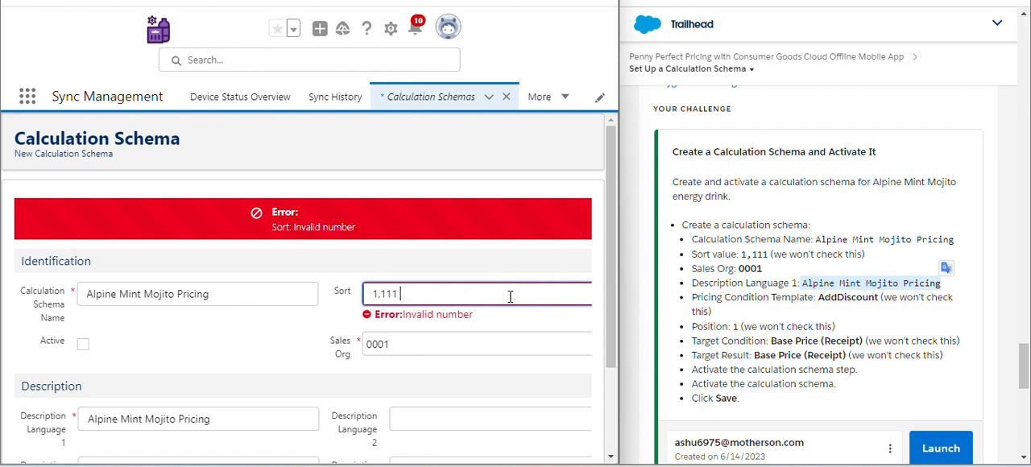
{"action": "key", "text": "BackSpace"}
{"action": "left_click", "coordinate": [352, 373]}
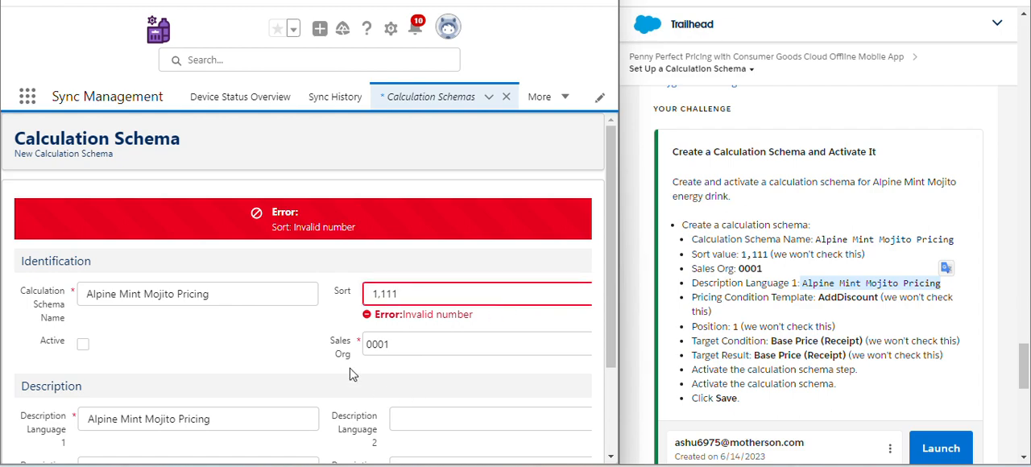
{"action": "scroll", "coordinate": [380, 358], "scroll_direction": "down", "scroll_amount": 2}
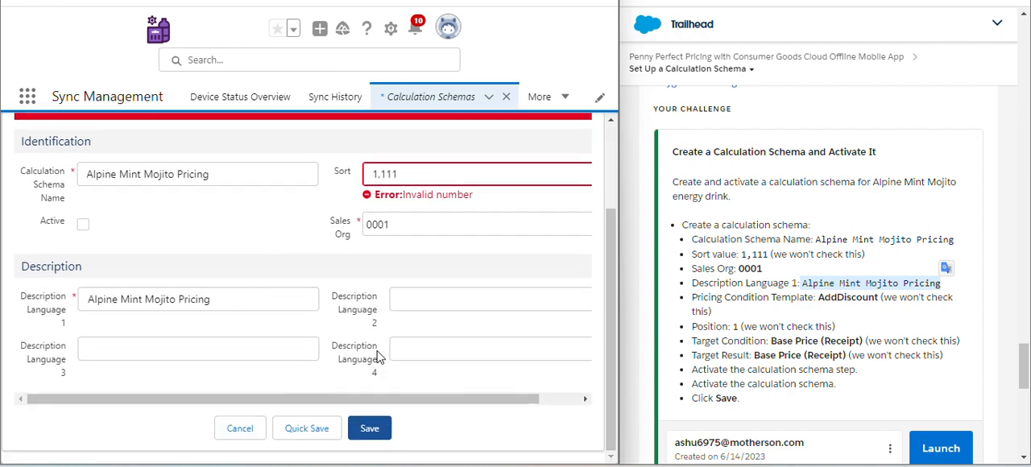
{"action": "left_click", "coordinate": [370, 428]}
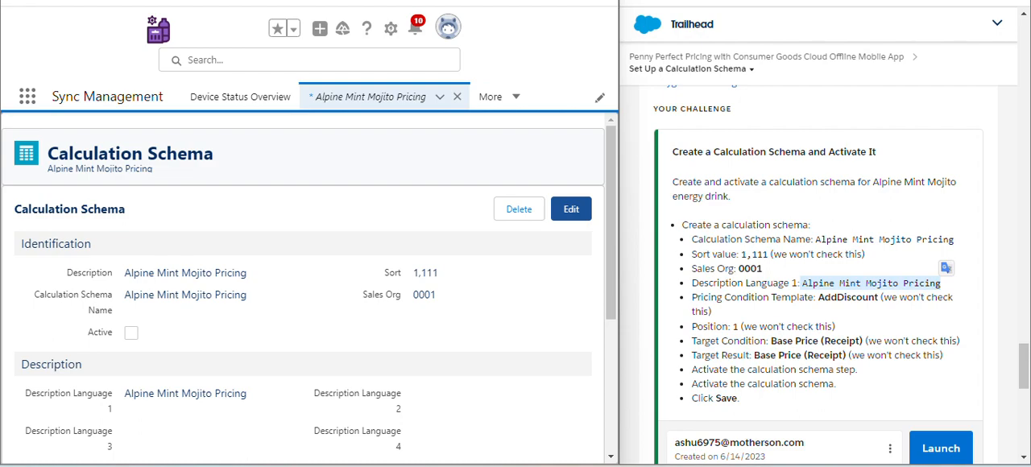
- Open the saved Alpine Mint Mojito Pricing schema for editing
{"action": "scroll", "coordinate": [402, 223], "scroll_direction": "down", "scroll_amount": 4}
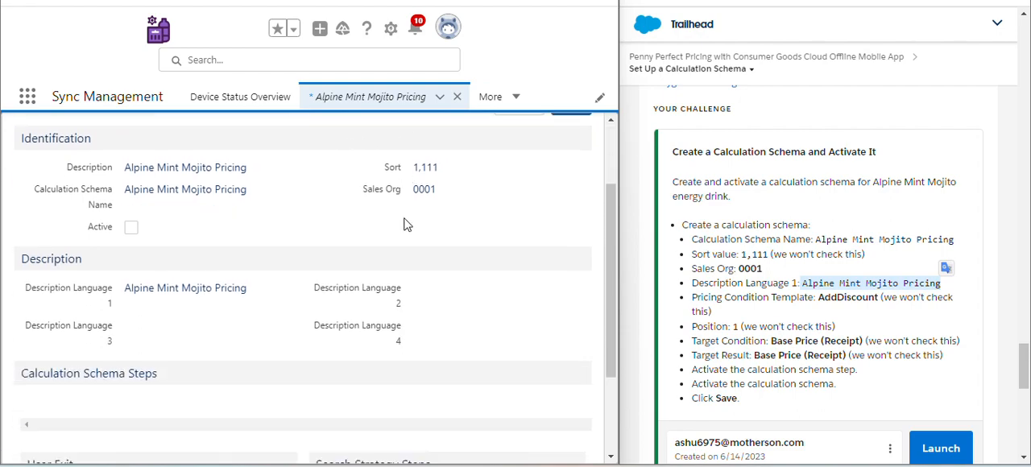
{"action": "scroll", "coordinate": [361, 310], "scroll_direction": "down", "scroll_amount": 1}
{"action": "scroll", "coordinate": [361, 310], "scroll_direction": "up", "scroll_amount": 5}
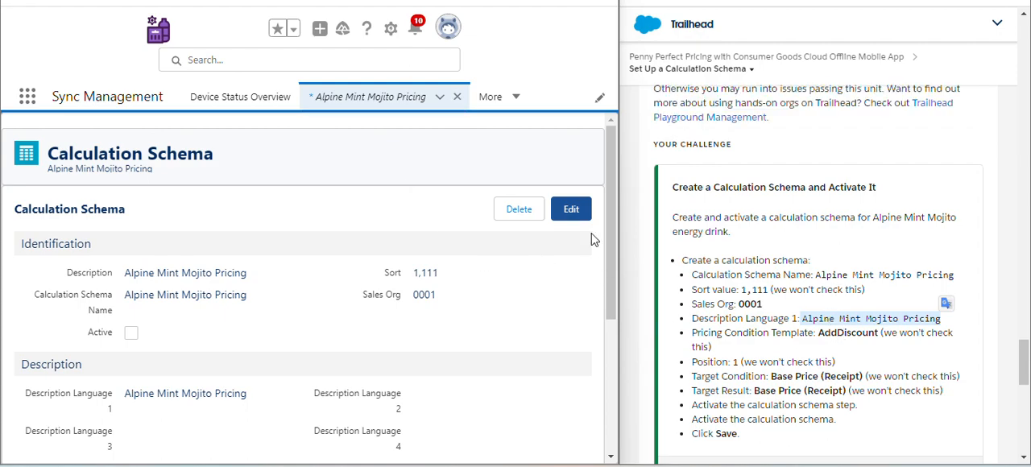
{"action": "left_click", "coordinate": [571, 209]}
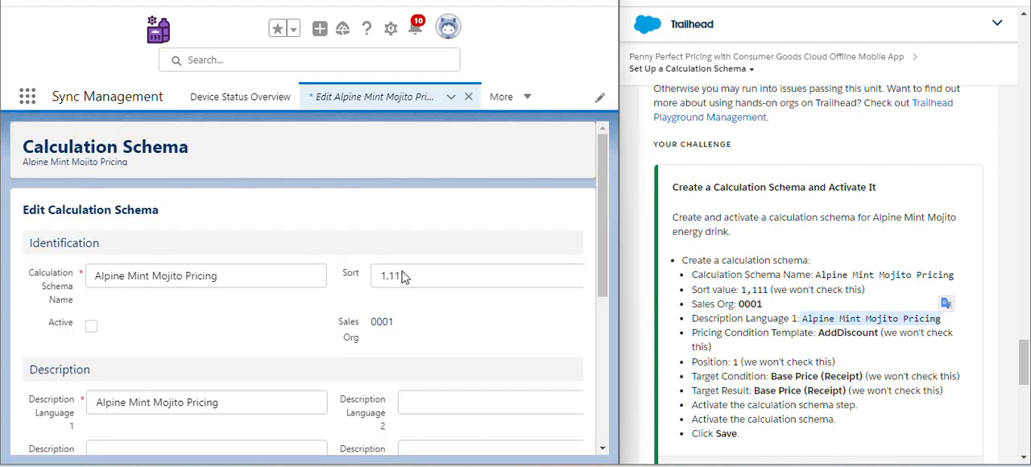
- Try to assign AddDiscount as the pricing condition template for a calculation schema step
{"action": "scroll", "coordinate": [378, 309], "scroll_direction": "down", "scroll_amount": 5}
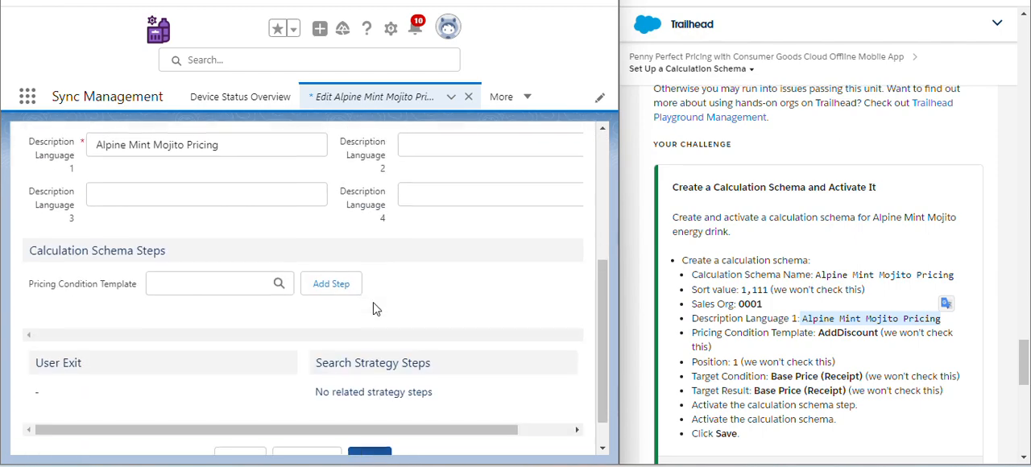
{"action": "left_click", "coordinate": [231, 244]}
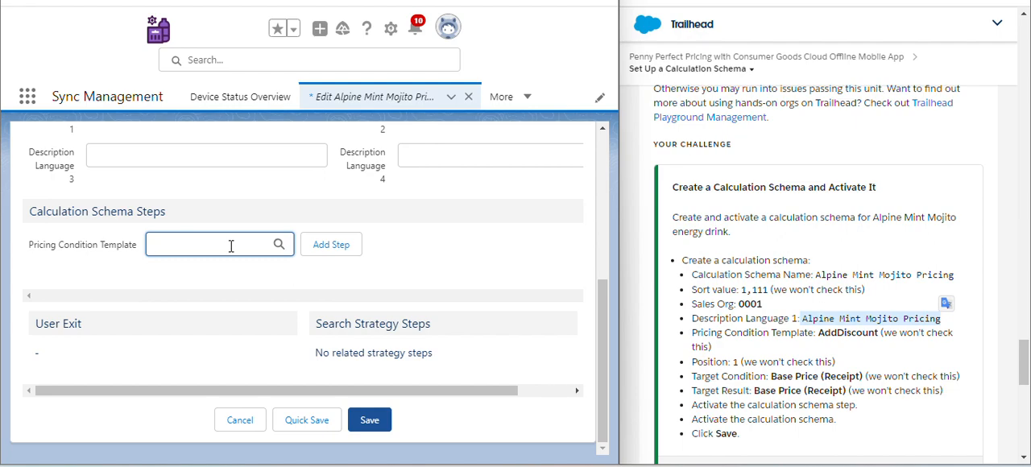
{"action": "type", "text": "A"}
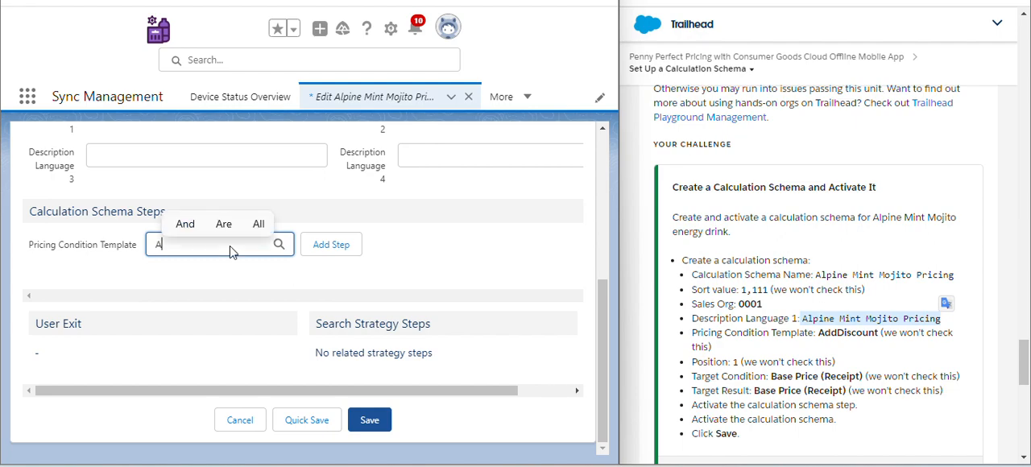
{"action": "type", "text": "dd"}
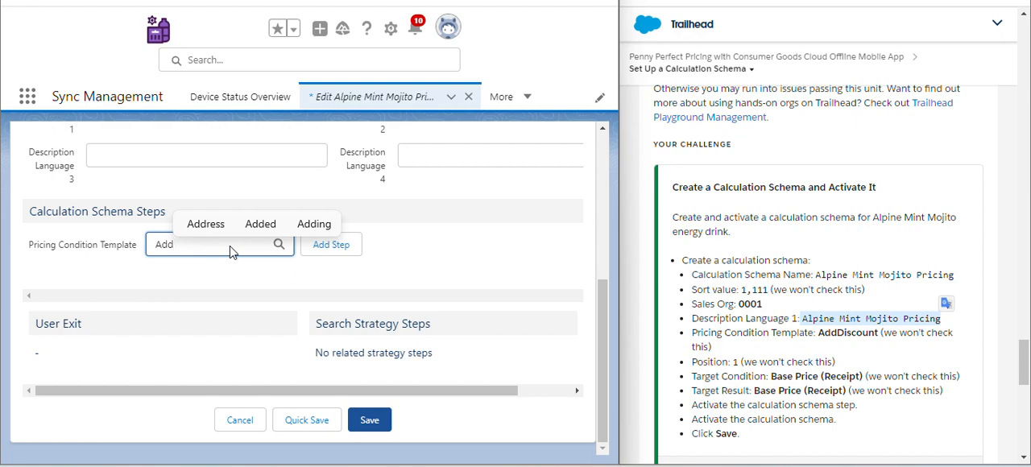
{"action": "type", "text": "Disc"}
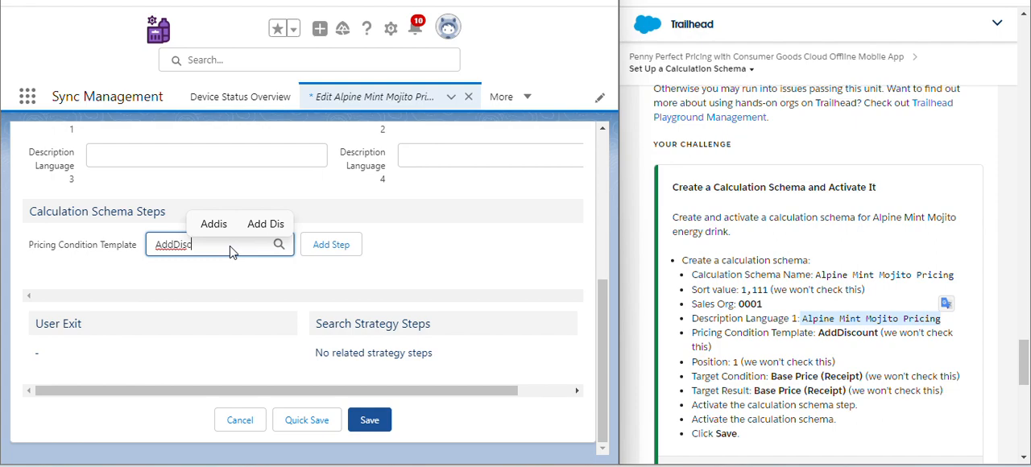
{"action": "type", "text": "ount"}
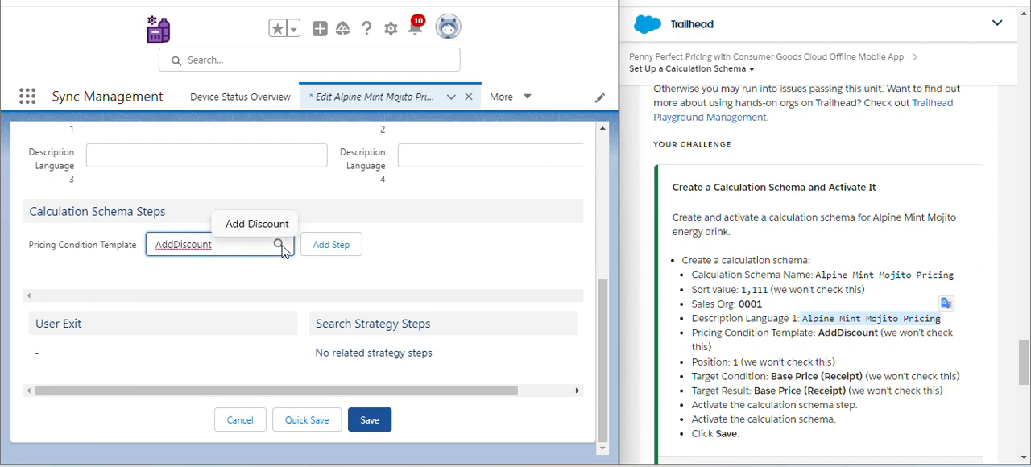
{"action": "key", "text": "Return"}
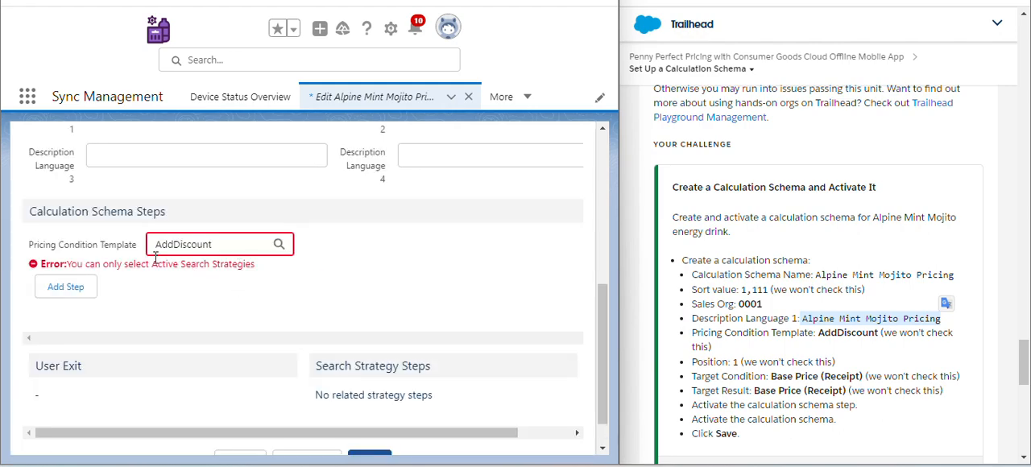
- Retry adding a calculation schema step that uses AddDiscount as its pricing condition template
{"action": "scroll", "coordinate": [238, 258], "scroll_direction": "down", "scroll_amount": 1}
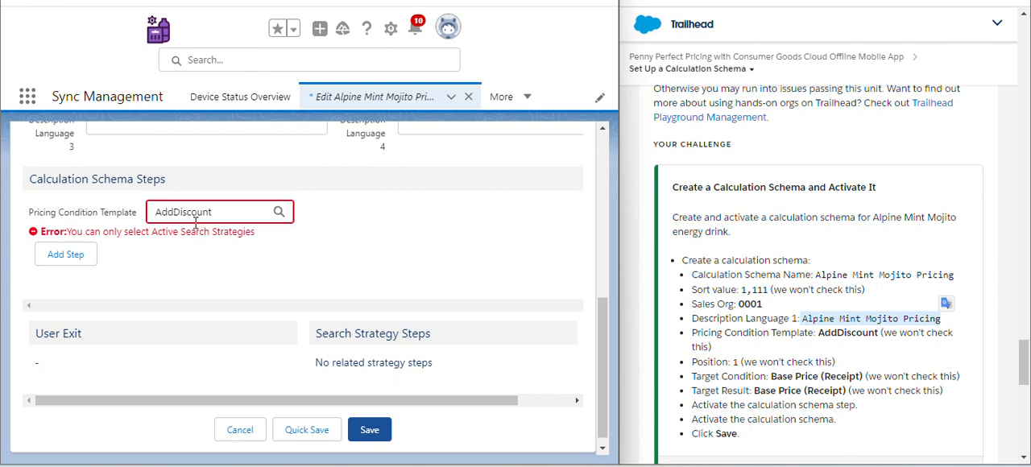
{"action": "left_click", "coordinate": [214, 213]}
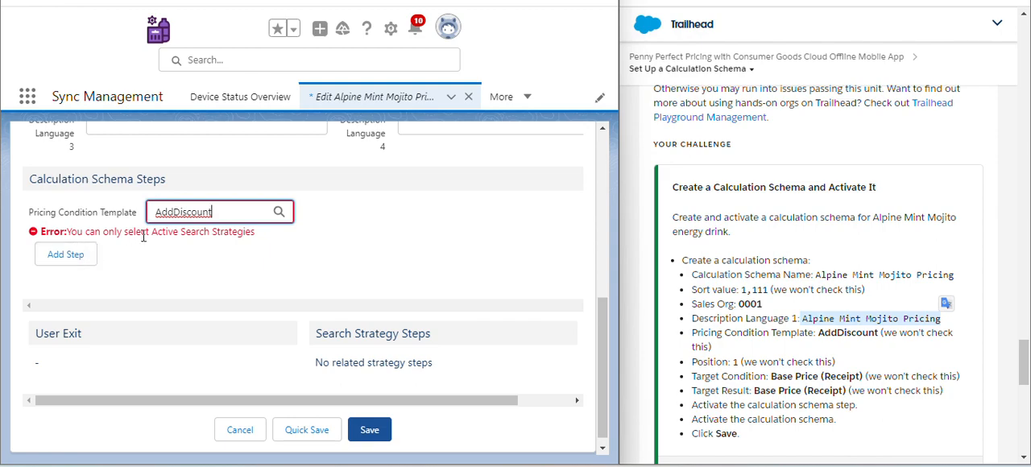
{"action": "left_click", "coordinate": [80, 264]}
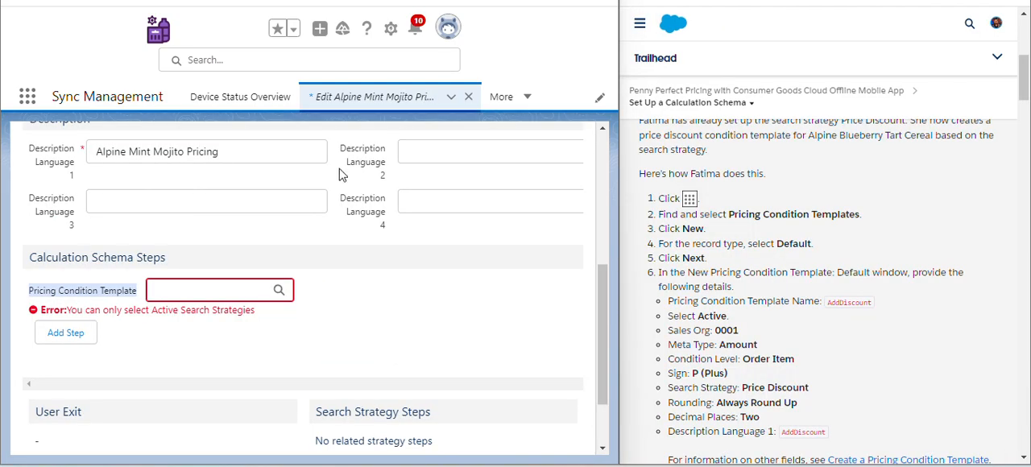
- Find and open Pricing Condition Templates, and start a new template with the Default record type
{"action": "left_click", "coordinate": [28, 99]}
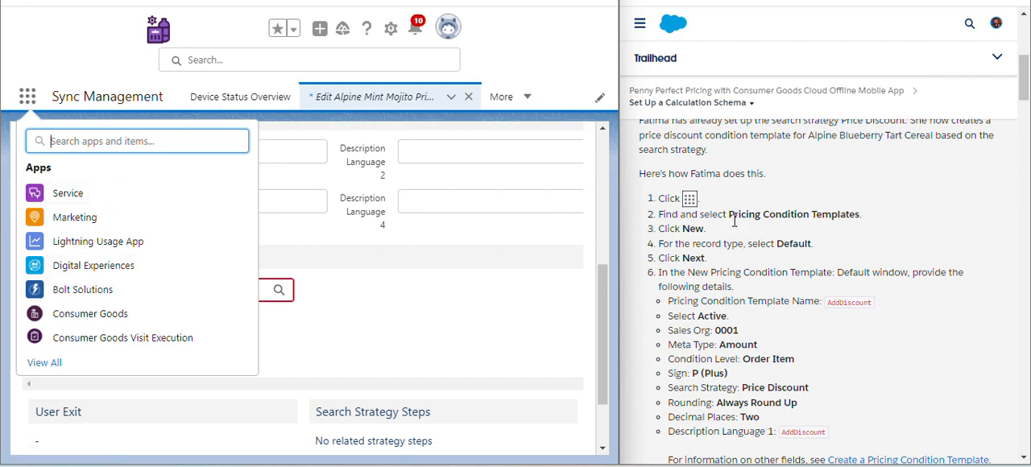
{"action": "left_click_drag", "start_coordinate": [732, 218], "coordinate": [864, 220]}
{"action": "key", "text": "ctrl+c"}
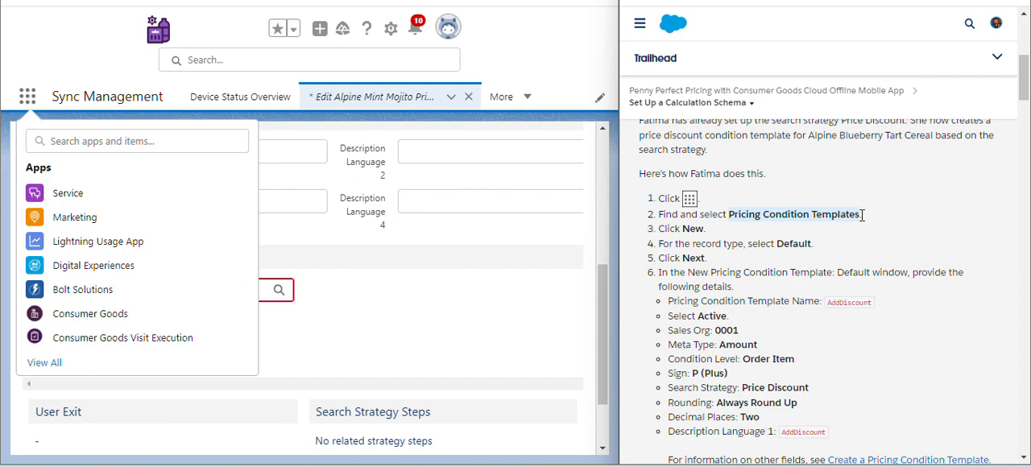
{"action": "left_click", "coordinate": [191, 143]}
{"action": "key", "text": "ctrl+v"}
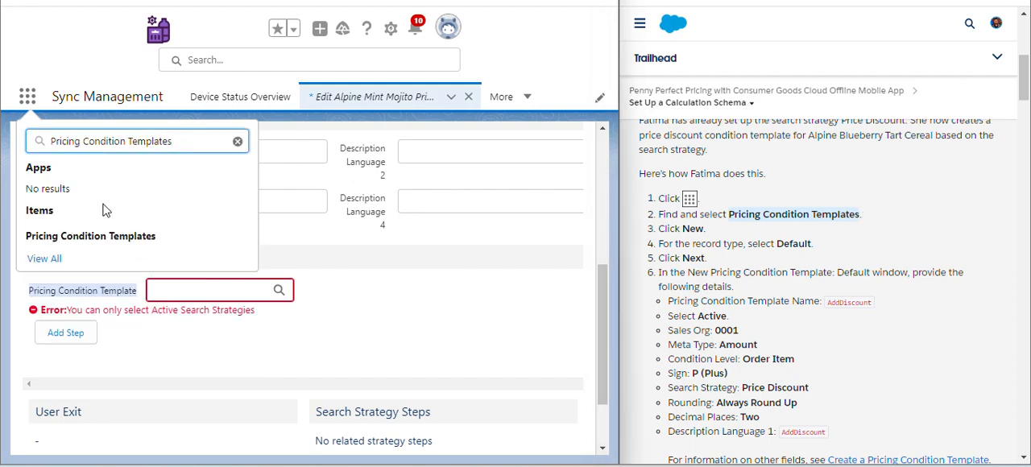
{"action": "left_click", "coordinate": [95, 244]}
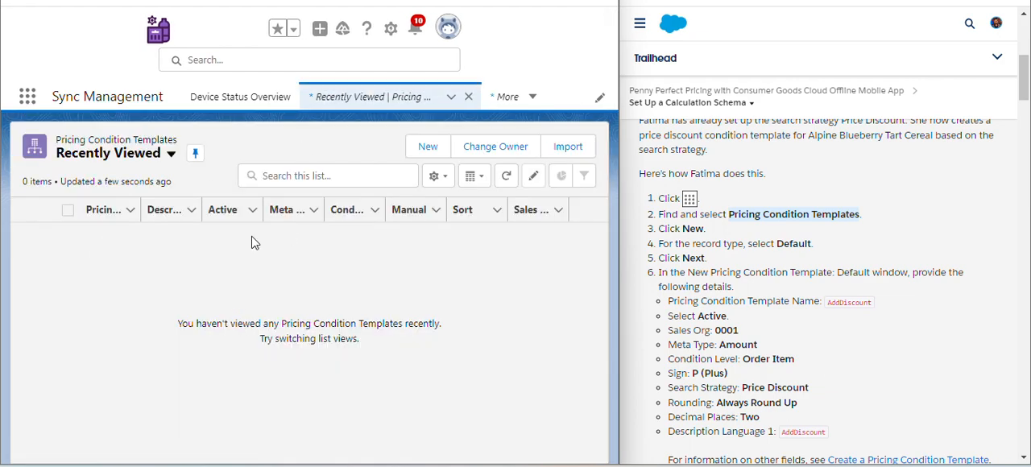
{"action": "left_click", "coordinate": [428, 148]}
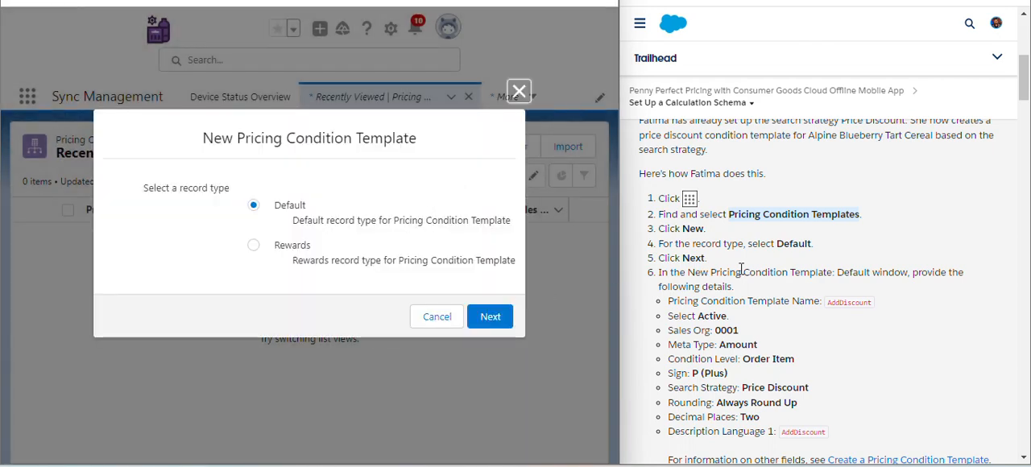
{"action": "left_click", "coordinate": [493, 318]}
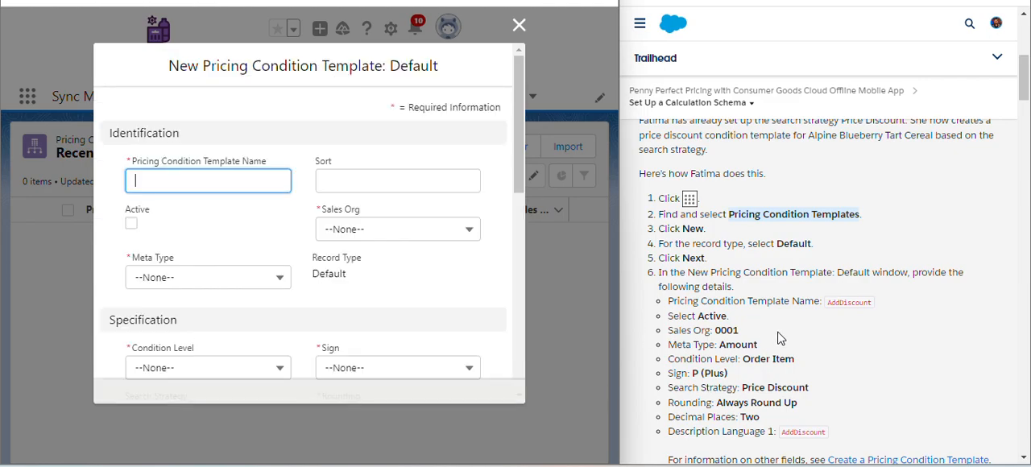
- Name the new pricing condition template AddDiscount, and set its Sales Org to 0001 and Meta Type to Percentage
{"action": "scroll", "coordinate": [779, 339], "scroll_direction": "down", "scroll_amount": 20}
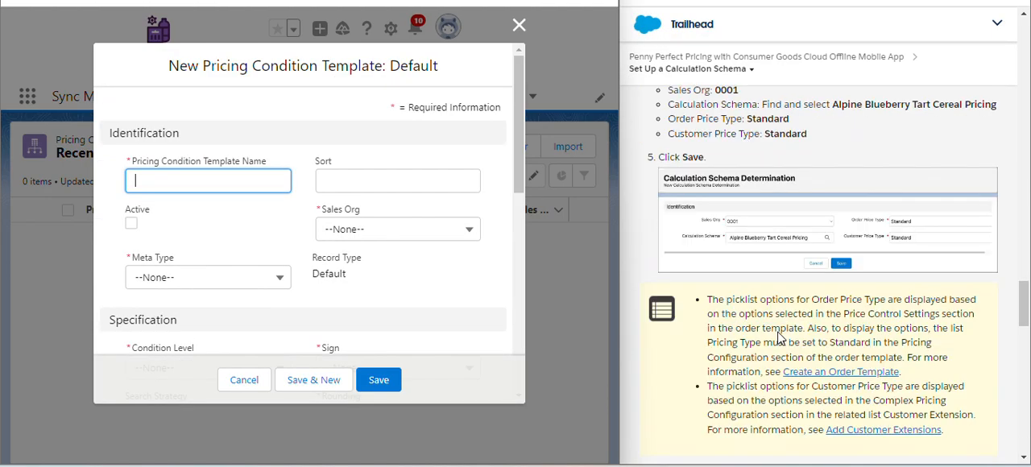
{"action": "scroll", "coordinate": [779, 338], "scroll_direction": "up", "scroll_amount": 5}
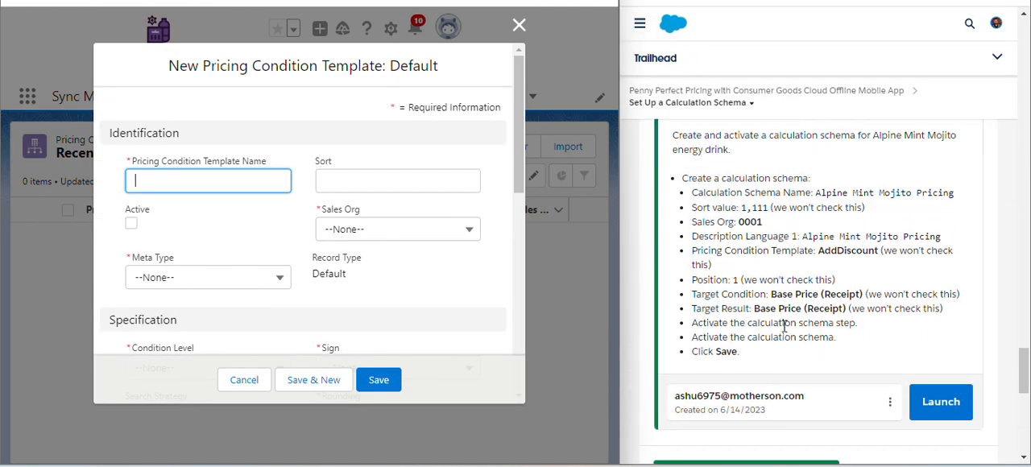
{"action": "left_click_drag", "start_coordinate": [819, 252], "coordinate": [873, 253]}
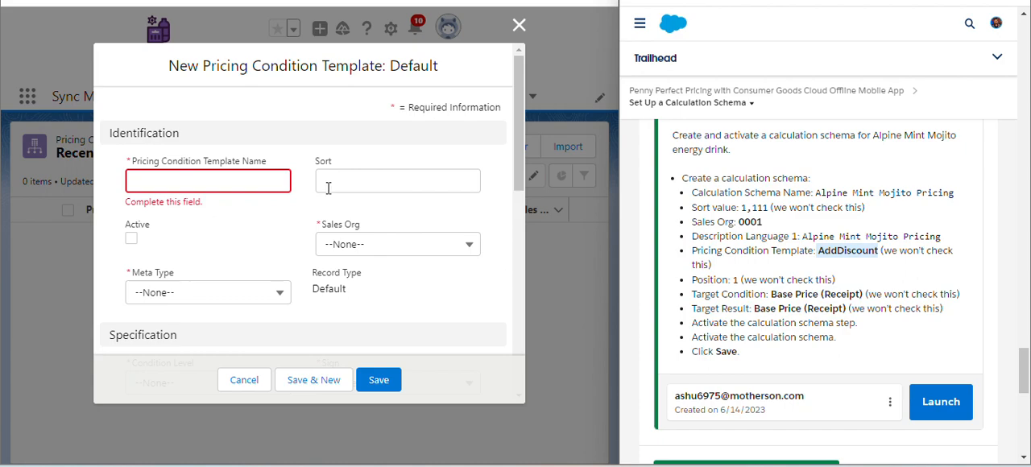
{"action": "left_click", "coordinate": [244, 184]}
{"action": "type", "text": "AddDiscount"}
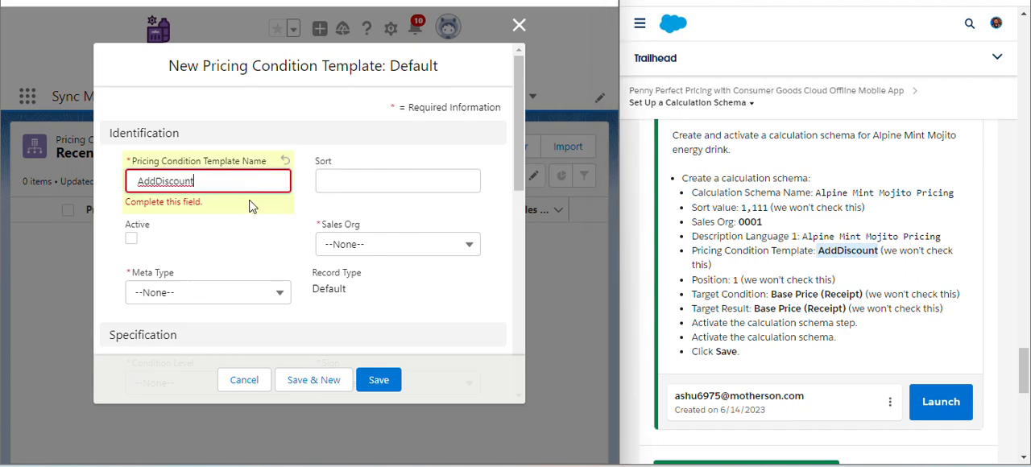
{"action": "left_click", "coordinate": [250, 225]}
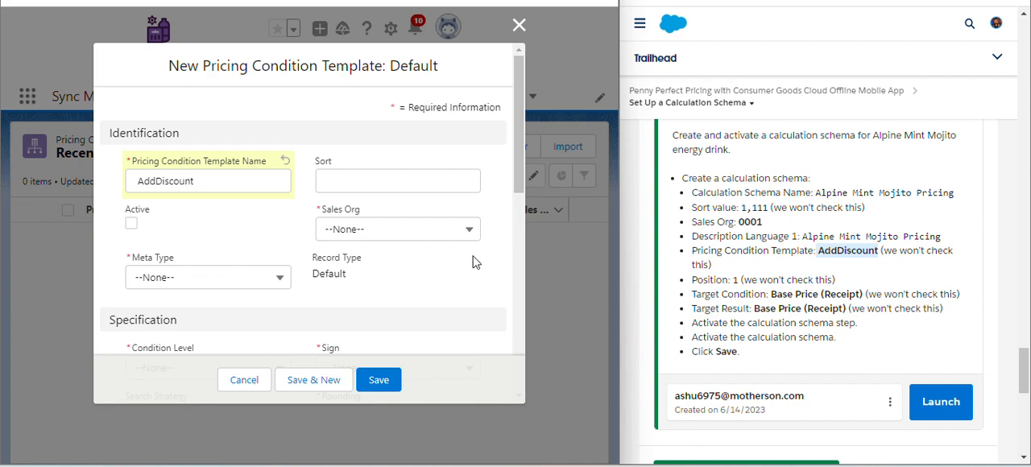
{"action": "scroll", "coordinate": [475, 261], "scroll_direction": "down", "scroll_amount": 1}
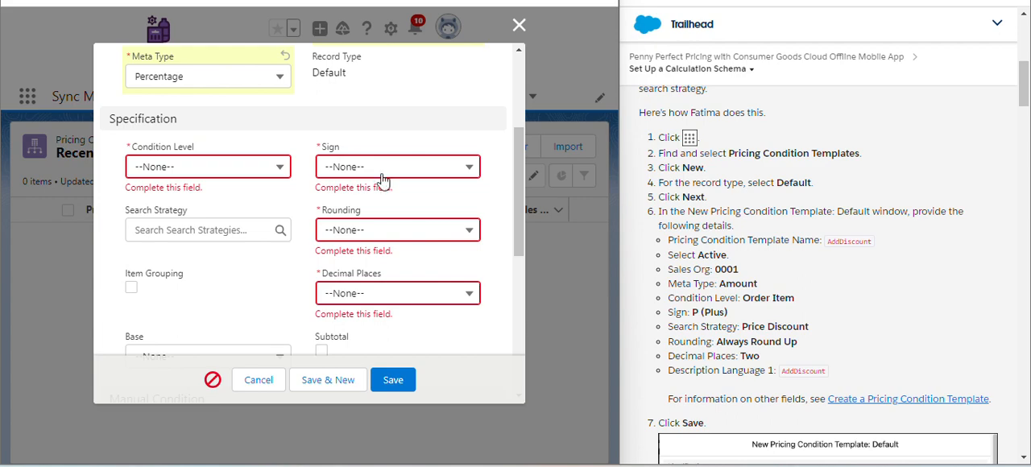
{"action": "scroll", "coordinate": [374, 185], "scroll_direction": "up", "scroll_amount": 3}
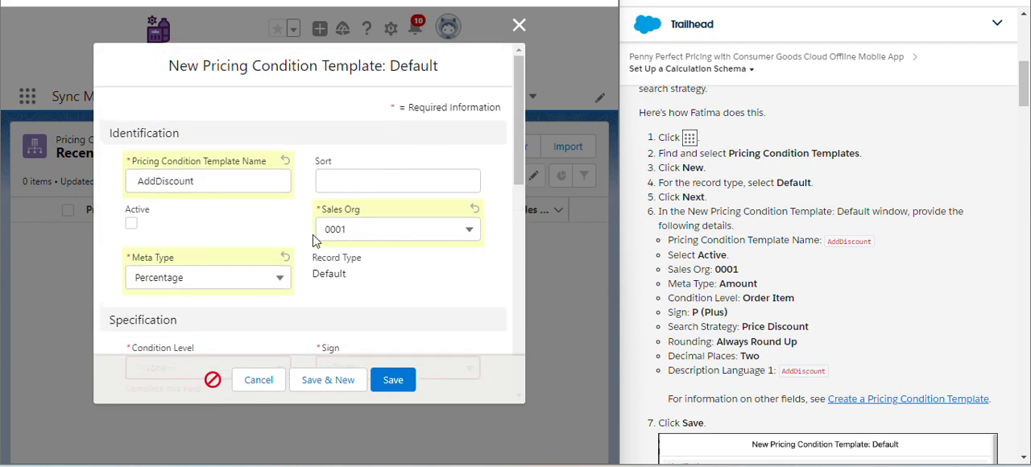
{"action": "scroll", "coordinate": [385, 230], "scroll_direction": "down", "scroll_amount": 3}
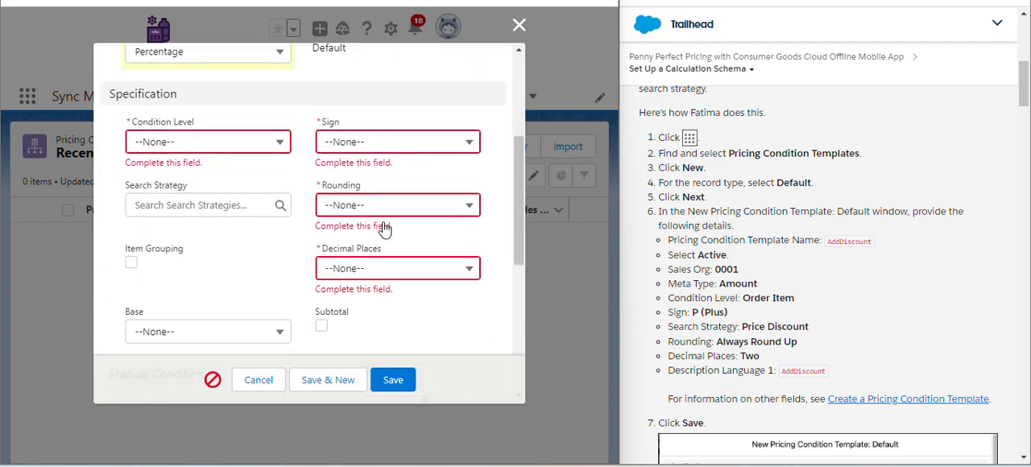
- Set the template's Condition Level to Order Item and its Sign to P (Plus)
{"action": "left_click", "coordinate": [198, 142]}
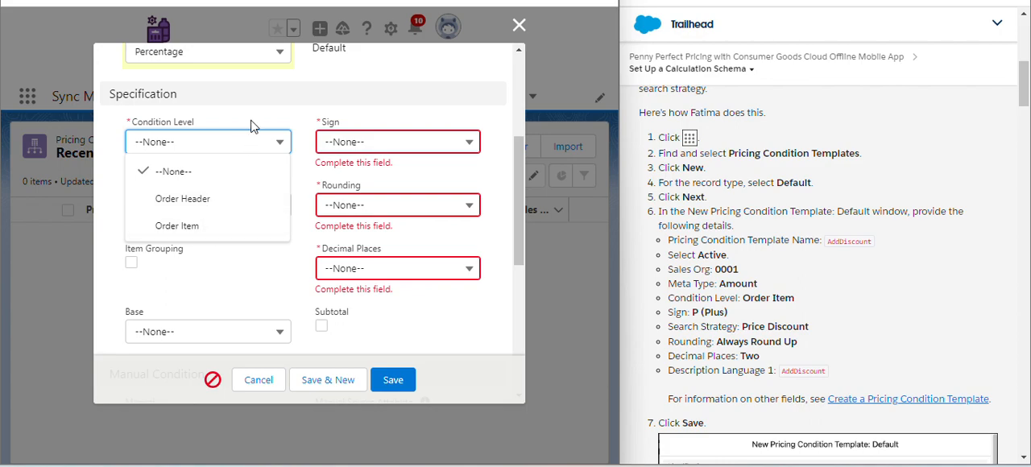
{"action": "left_click", "coordinate": [225, 225]}
{"action": "left_click", "coordinate": [382, 141]}
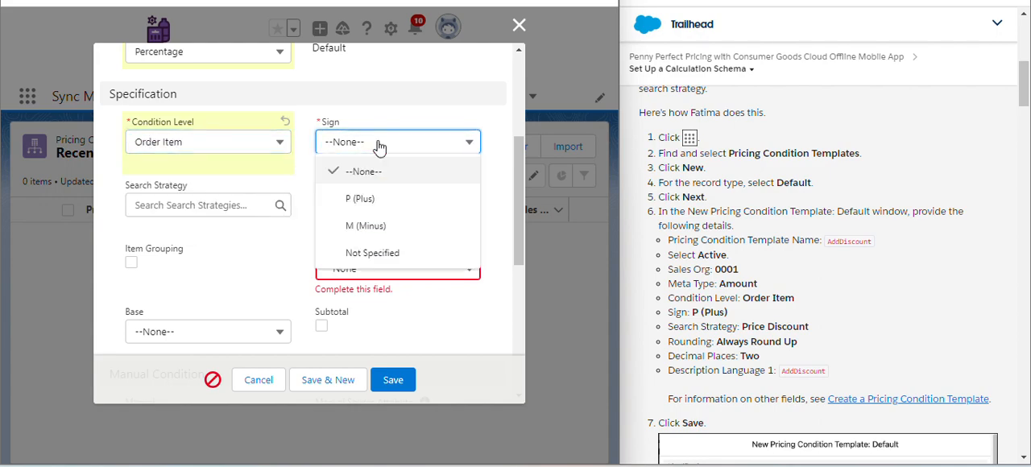
{"action": "left_click", "coordinate": [392, 206]}
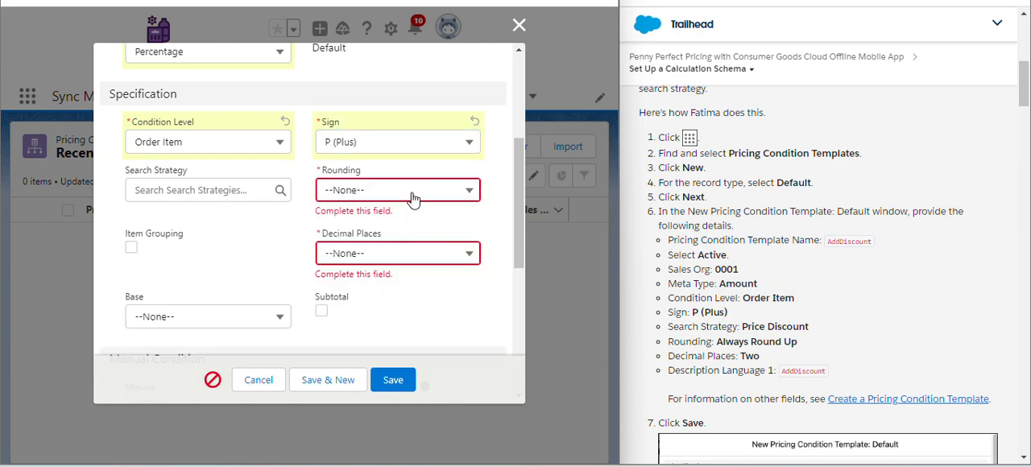
- Set the template's Rounding to Always Round Up and its Decimal Places to Two
{"action": "left_click", "coordinate": [412, 193]}
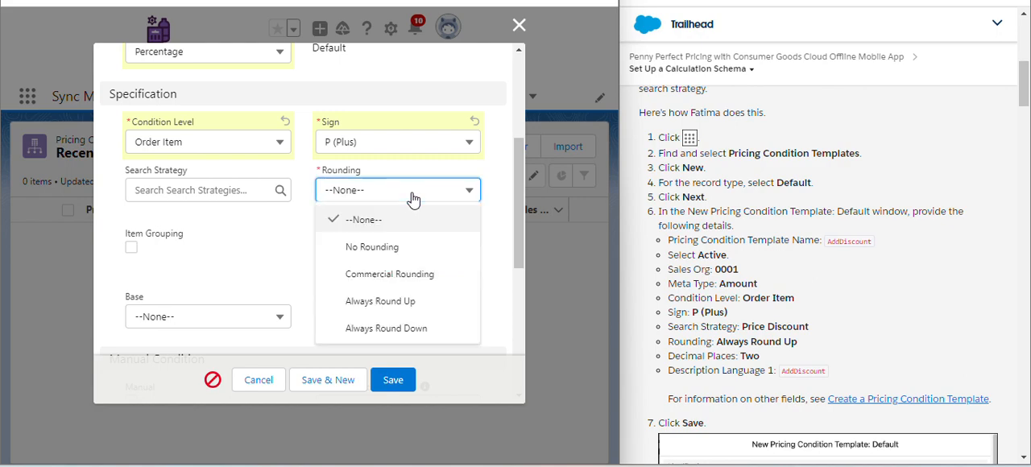
{"action": "left_click", "coordinate": [400, 303]}
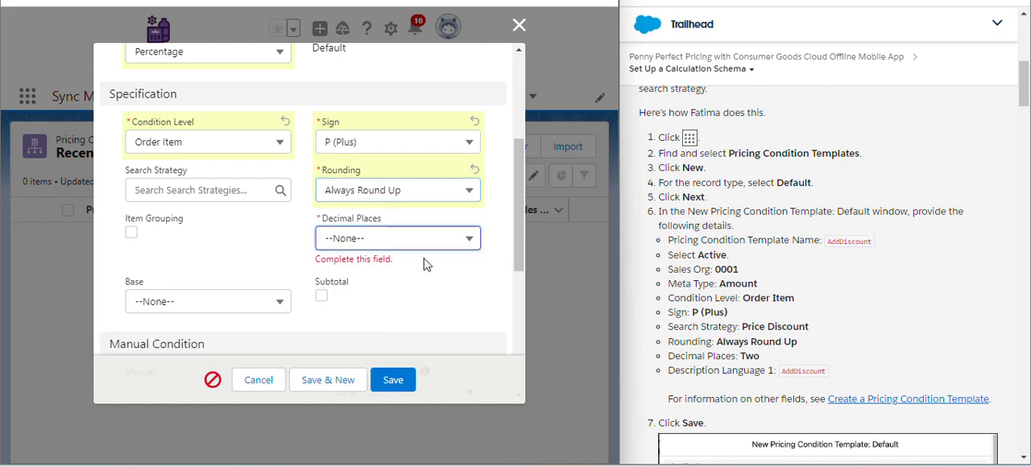
{"action": "left_click", "coordinate": [408, 245]}
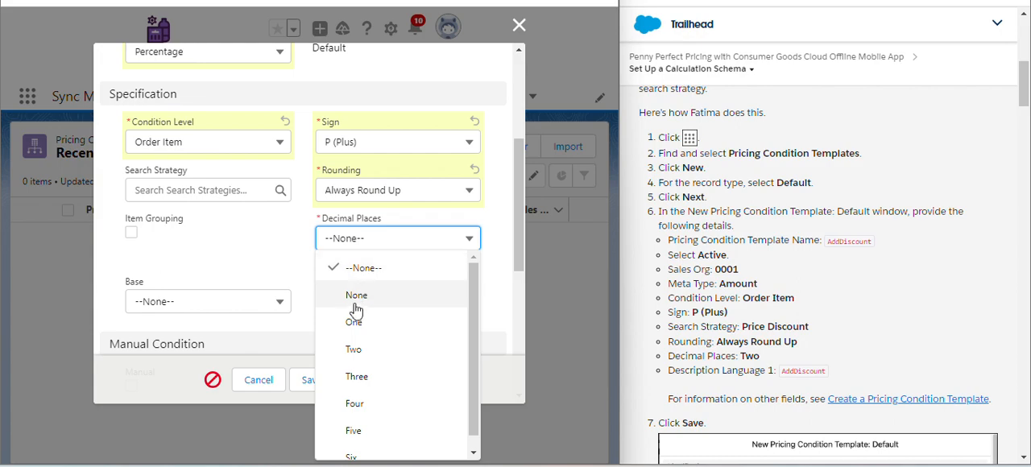
{"action": "left_click", "coordinate": [359, 353]}
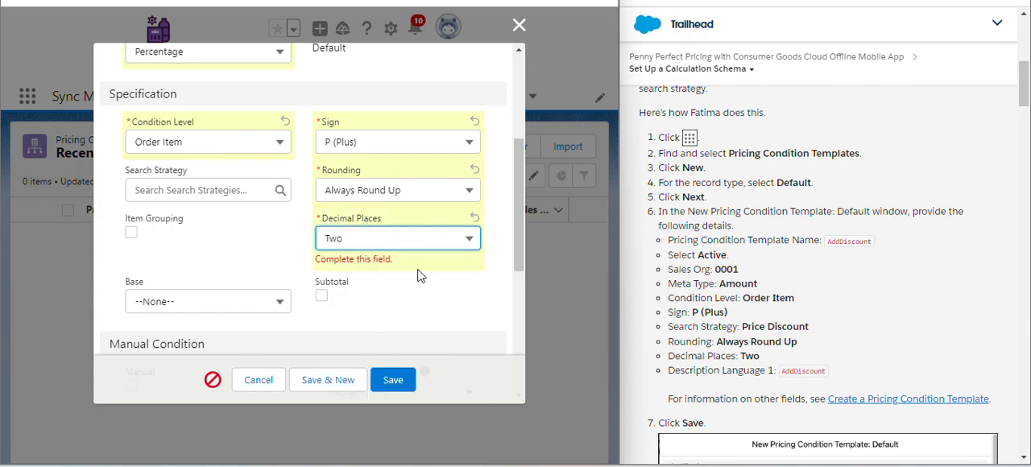
- Copy AddDiscount from the Trailhead instructions into the template's Description Language 1
{"action": "scroll", "coordinate": [418, 276], "scroll_direction": "down", "scroll_amount": 5}
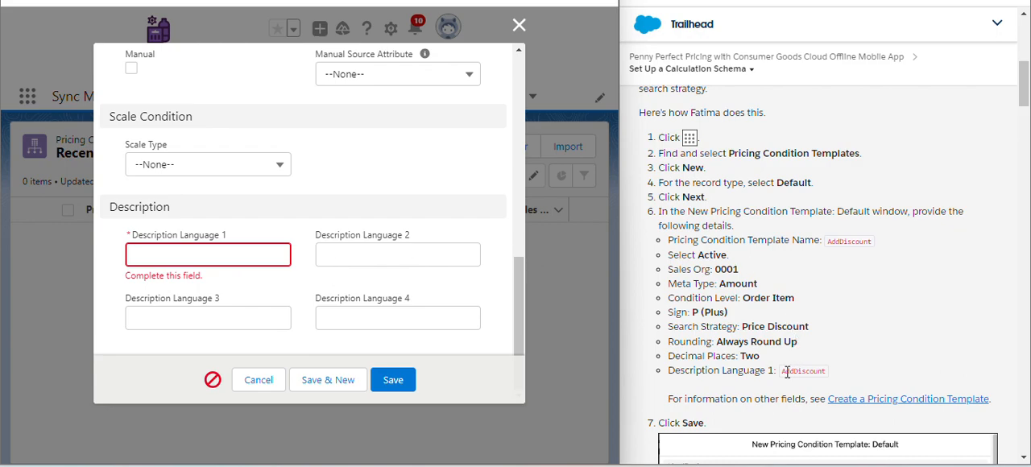
{"action": "left_click_drag", "start_coordinate": [781, 372], "coordinate": [800, 371]}
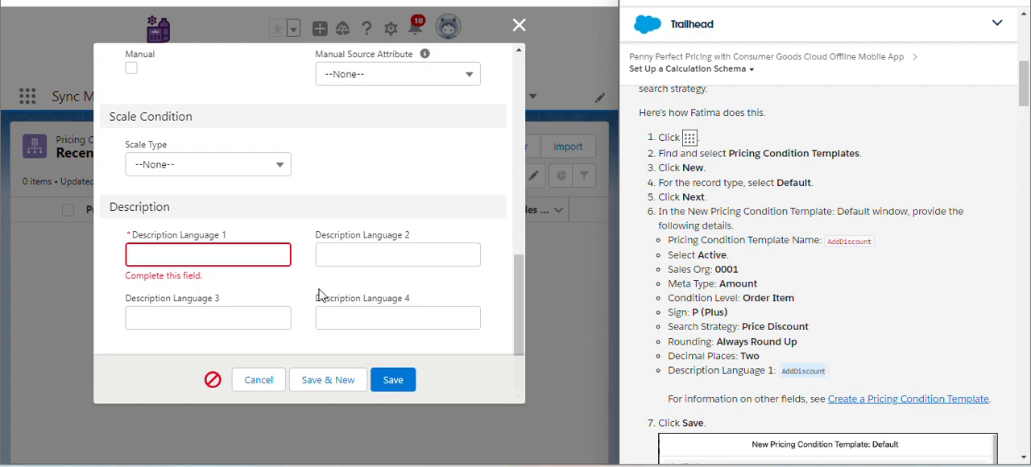
{"action": "left_click", "coordinate": [232, 255]}
{"action": "type", "text": "AddDiscount"}
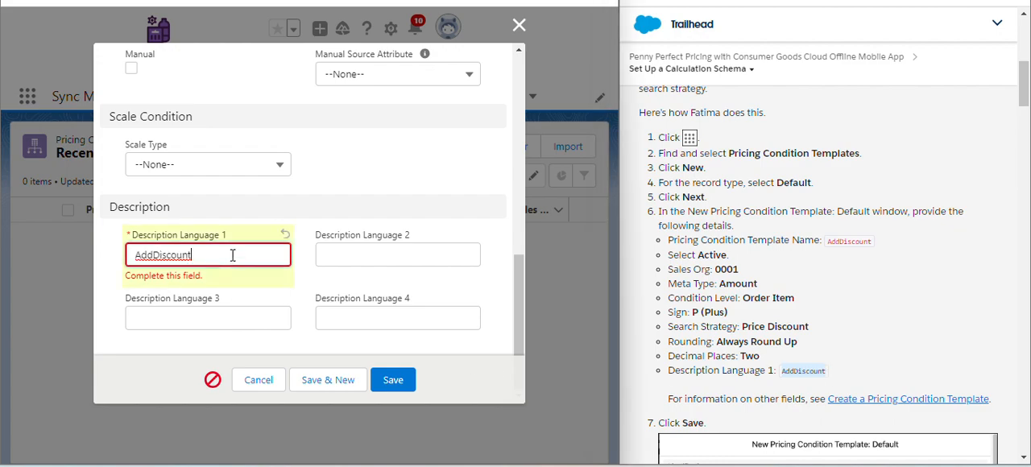
- Change the template's Meta Type to Amount and save the new pricing condition template
{"action": "scroll", "coordinate": [384, 172], "scroll_direction": "up", "scroll_amount": 10}
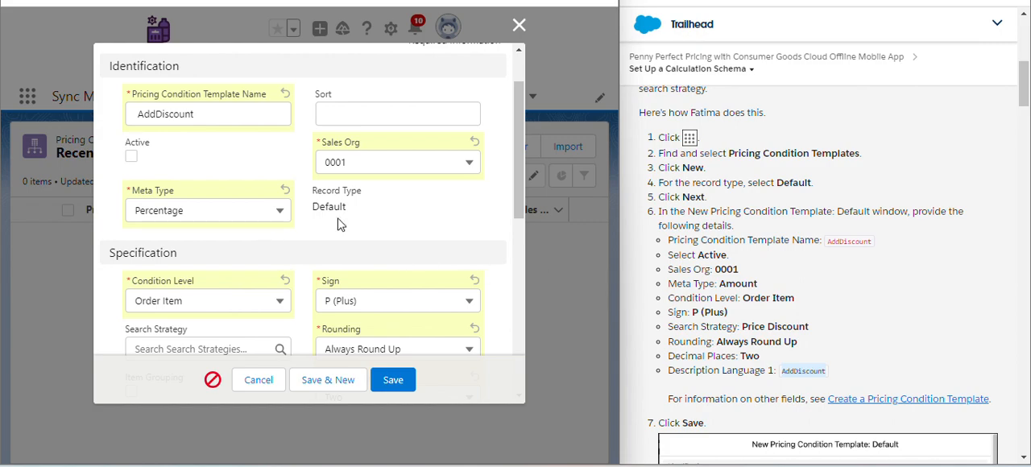
{"action": "left_click", "coordinate": [216, 214]}
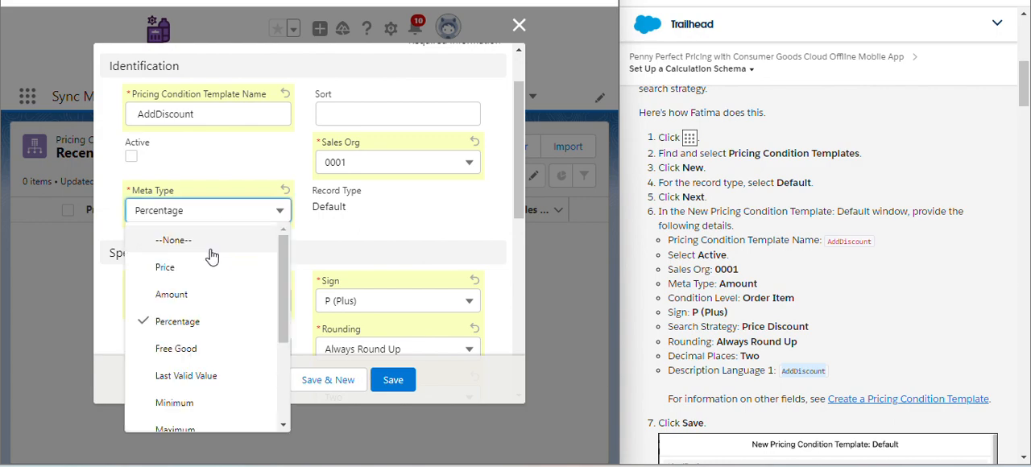
{"action": "left_click", "coordinate": [201, 302]}
{"action": "scroll", "coordinate": [368, 251], "scroll_direction": "down", "scroll_amount": 8}
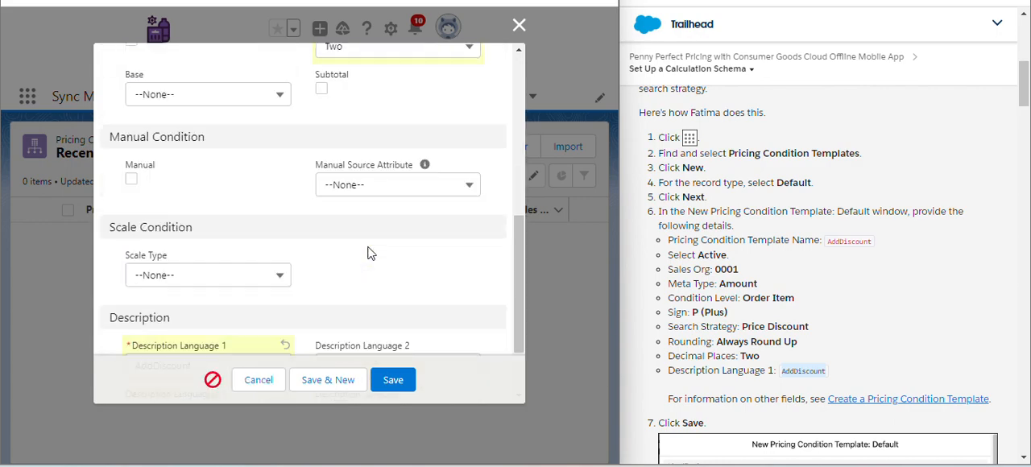
{"action": "left_click", "coordinate": [385, 380]}
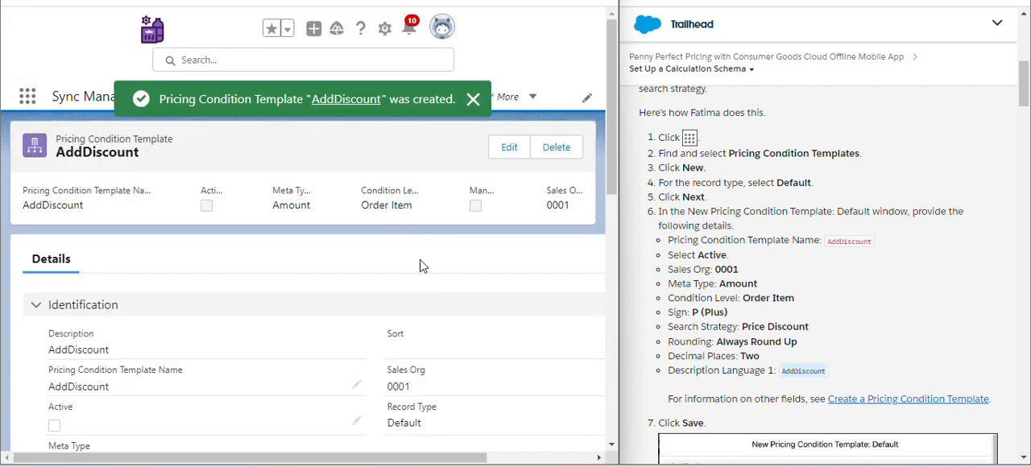
- Edit the AddDiscount template to make it Active, and save it
{"action": "left_click", "coordinate": [504, 152]}
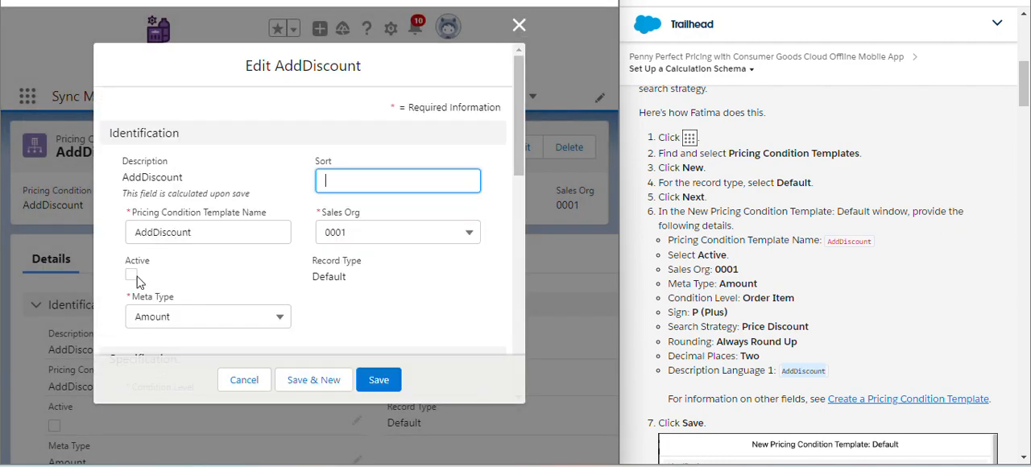
{"action": "left_click", "coordinate": [131, 275]}
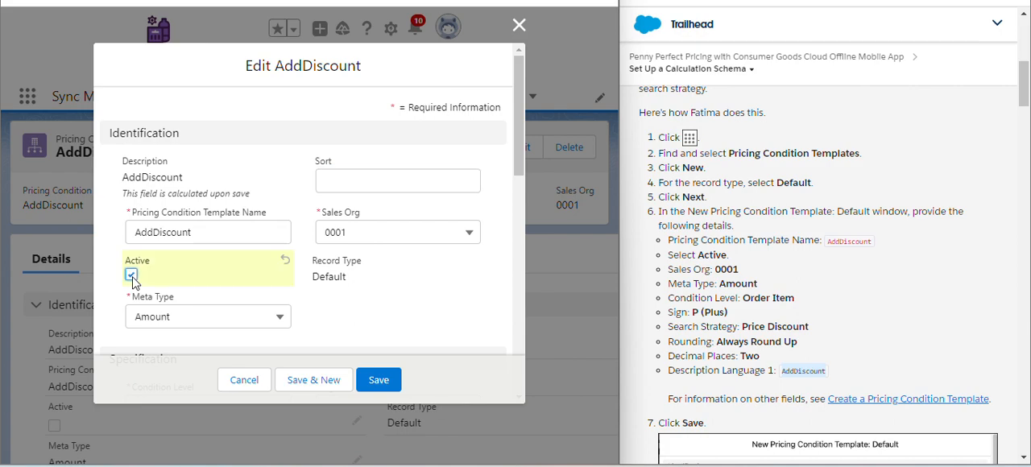
{"action": "left_click", "coordinate": [382, 378]}
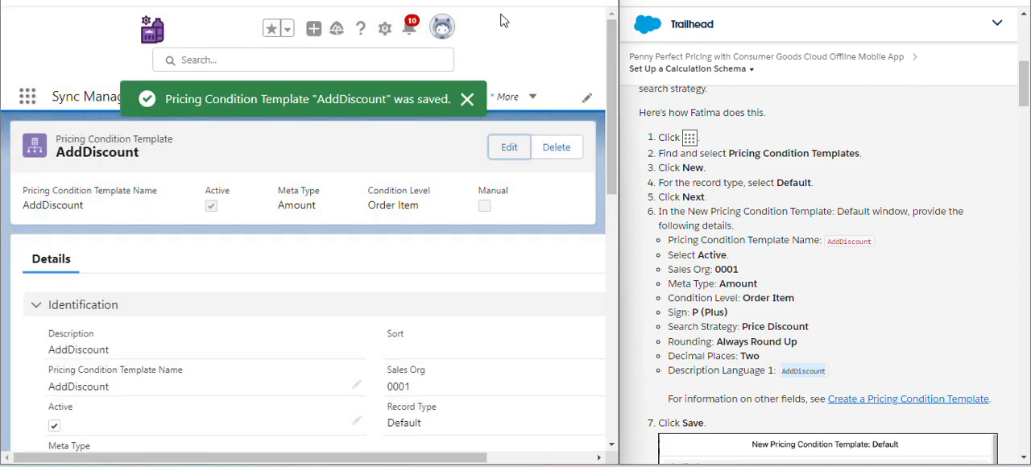
- Open the first Alpine Mint Mojito Pricing record in the calculation schemas list for editing
{"action": "left_click", "coordinate": [527, 103]}
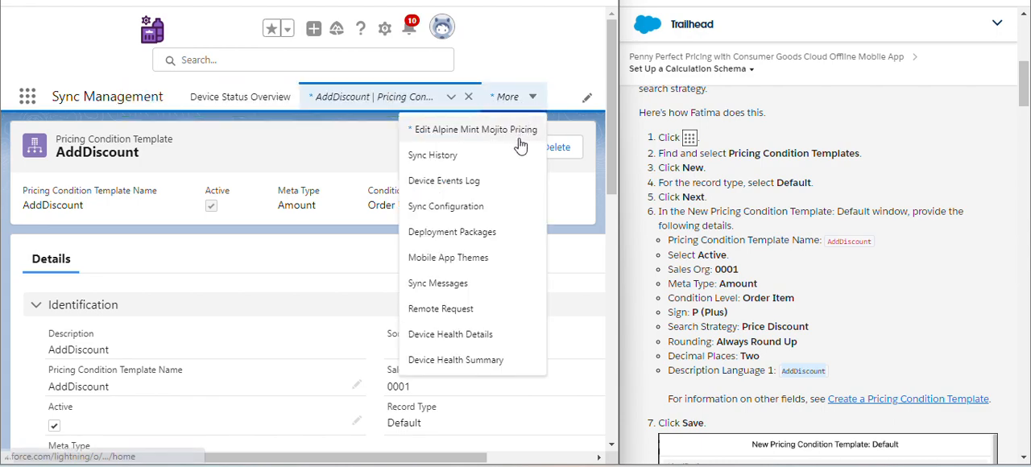
{"action": "left_click", "coordinate": [517, 135]}
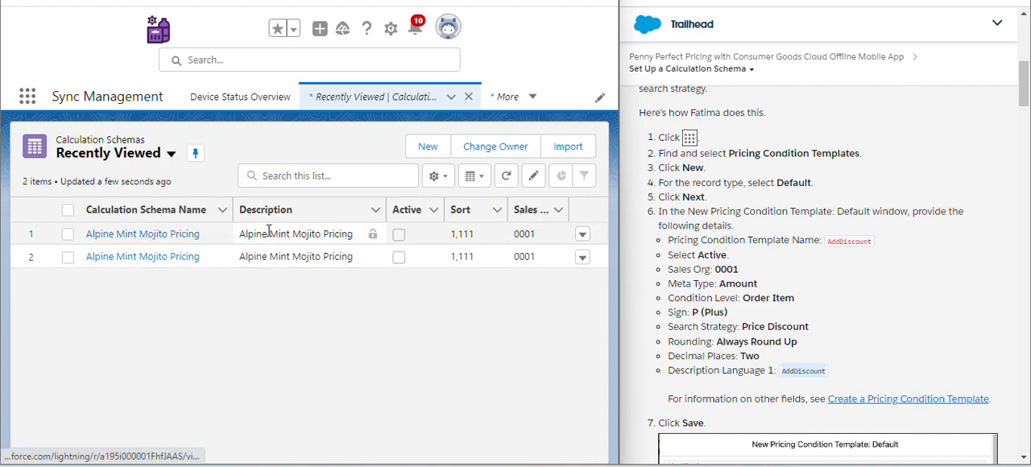
{"action": "left_click", "coordinate": [582, 234]}
{"action": "left_click", "coordinate": [569, 261]}
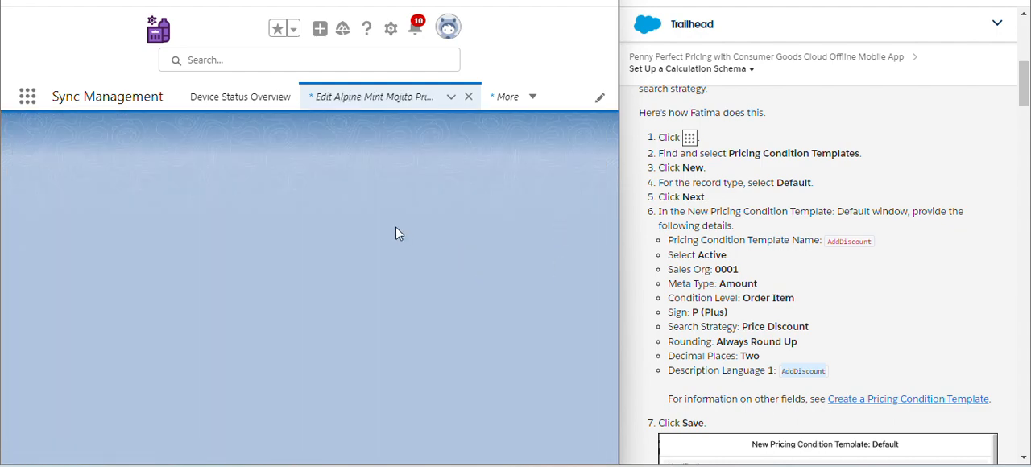
- Look up the AddDiscount pricing condition template and add it as a calculation schema step
{"action": "scroll", "coordinate": [395, 234], "scroll_direction": "down", "scroll_amount": 5}
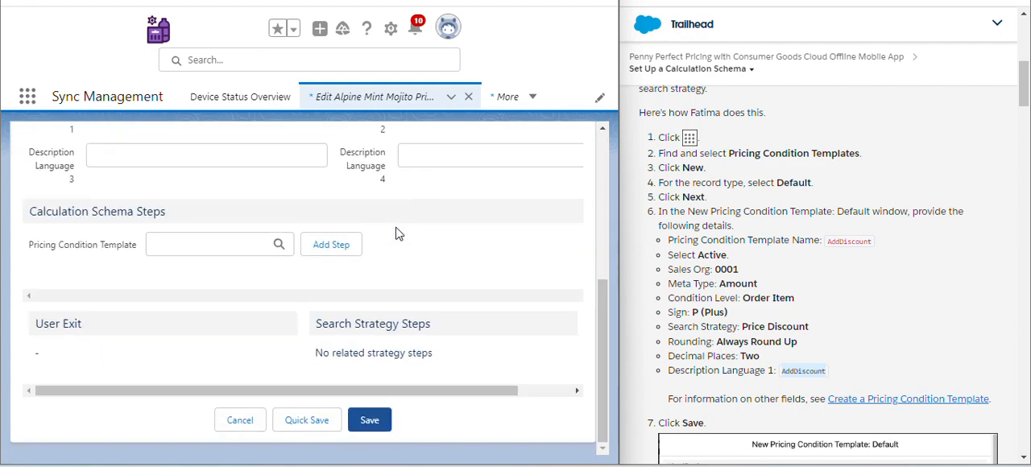
{"action": "left_click", "coordinate": [244, 244]}
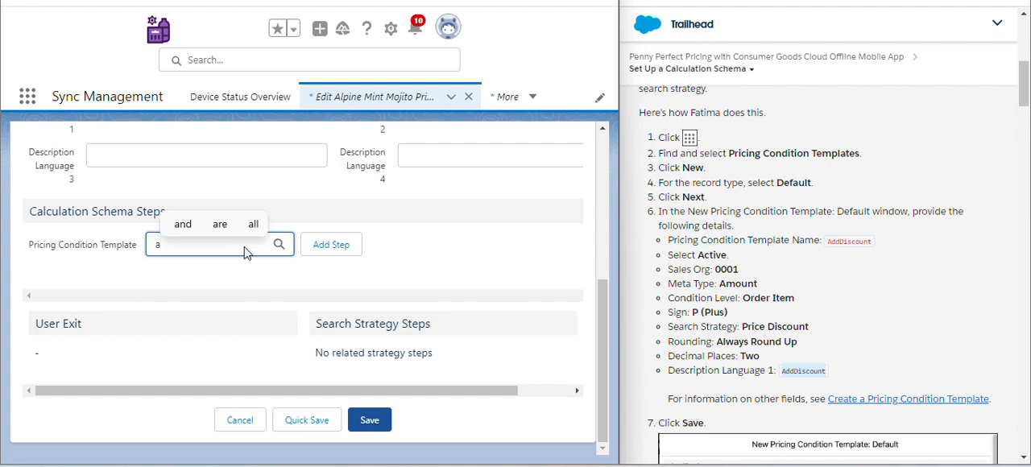
{"action": "type", "text": "add"}
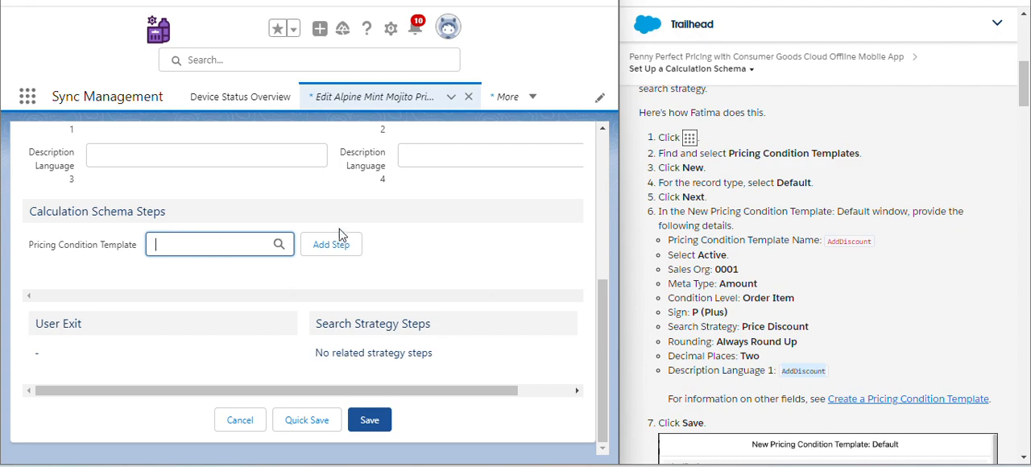
{"action": "left_click", "coordinate": [278, 246]}
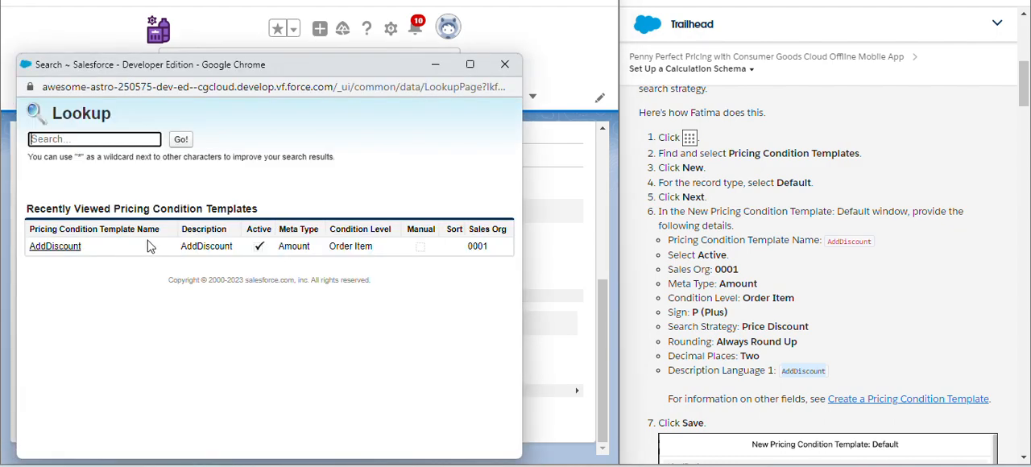
{"action": "left_click", "coordinate": [63, 253]}
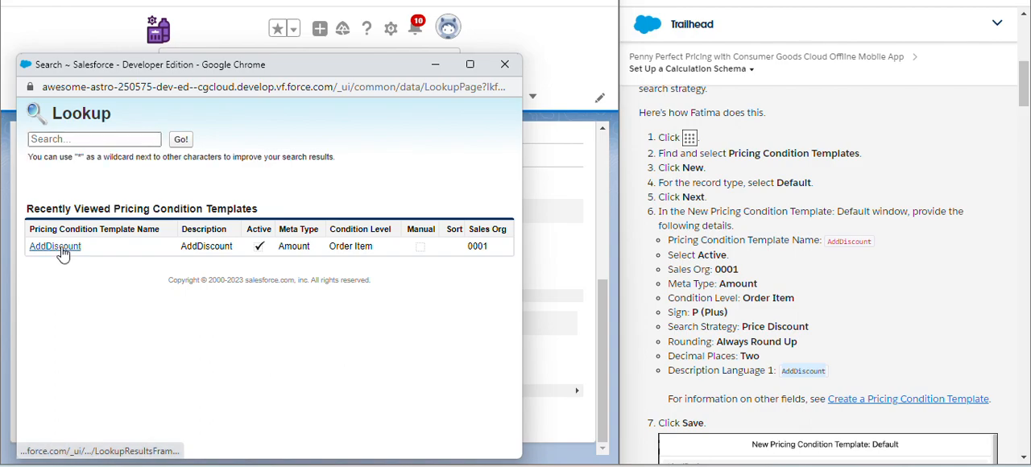
{"action": "scroll", "coordinate": [797, 264], "scroll_direction": "down", "scroll_amount": 15}
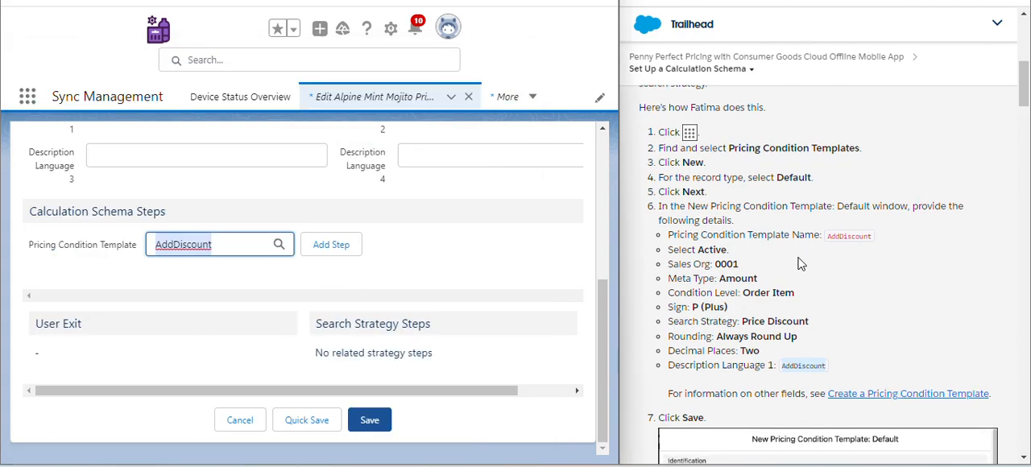
{"action": "scroll", "coordinate": [800, 263], "scroll_direction": "down", "scroll_amount": 10}
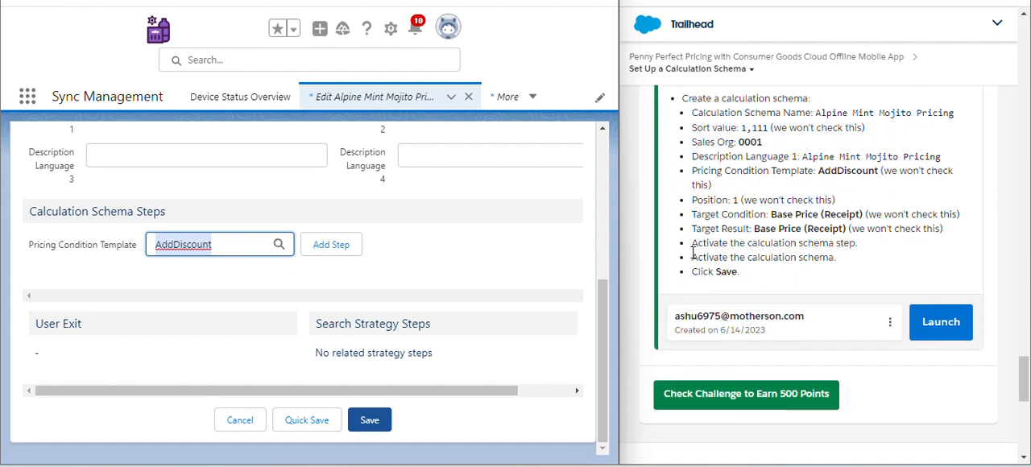
{"action": "left_click", "coordinate": [342, 249]}
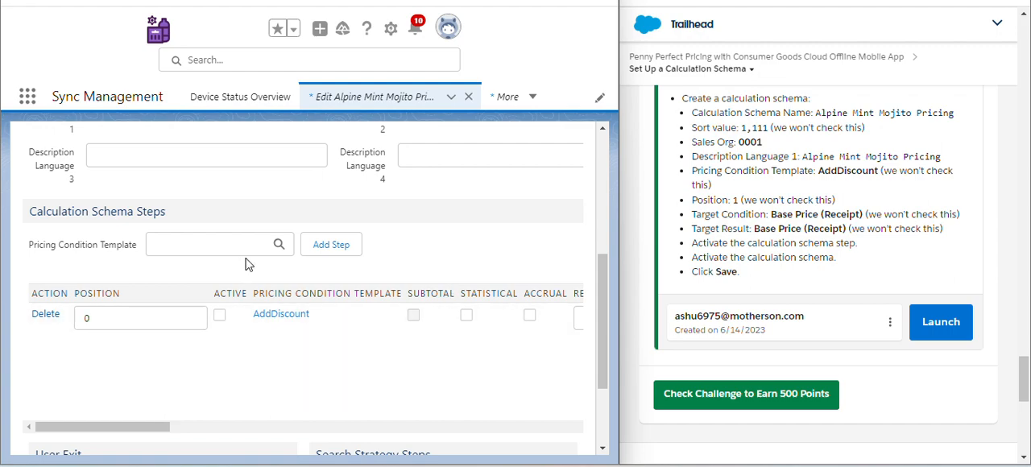
- Set both the Target Condition and the Target Result of the AddDiscount step to Base Price (Receipt)
{"action": "left_click_drag", "start_coordinate": [150, 426], "coordinate": [157, 442]}
{"action": "left_click_drag", "start_coordinate": [154, 428], "coordinate": [327, 425]}
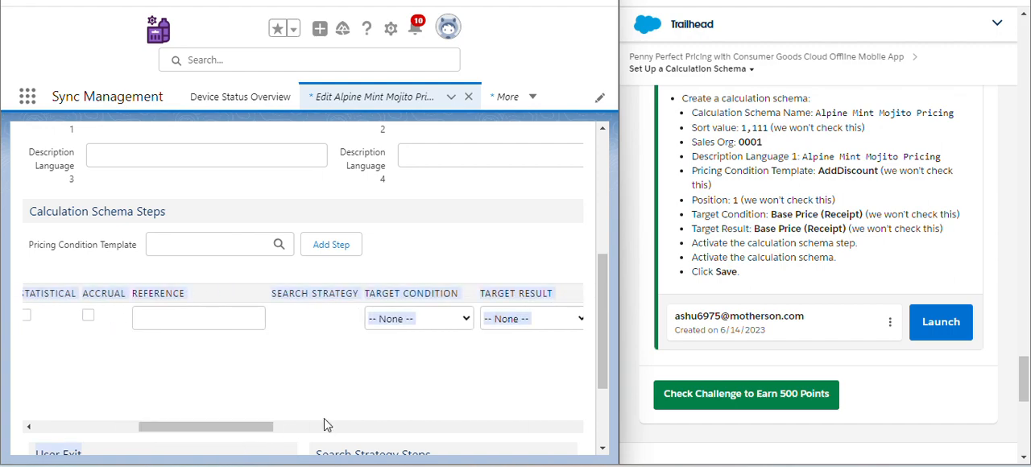
{"action": "left_click", "coordinate": [361, 391]}
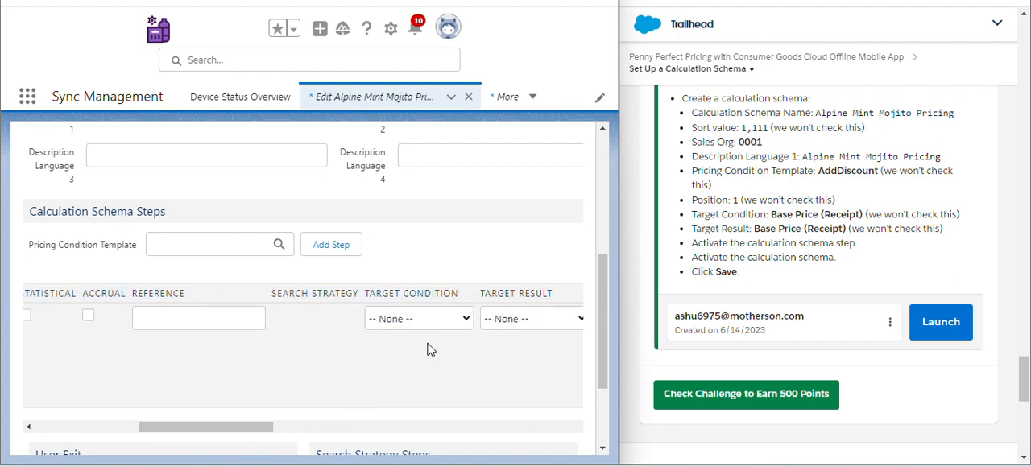
{"action": "left_click", "coordinate": [445, 320]}
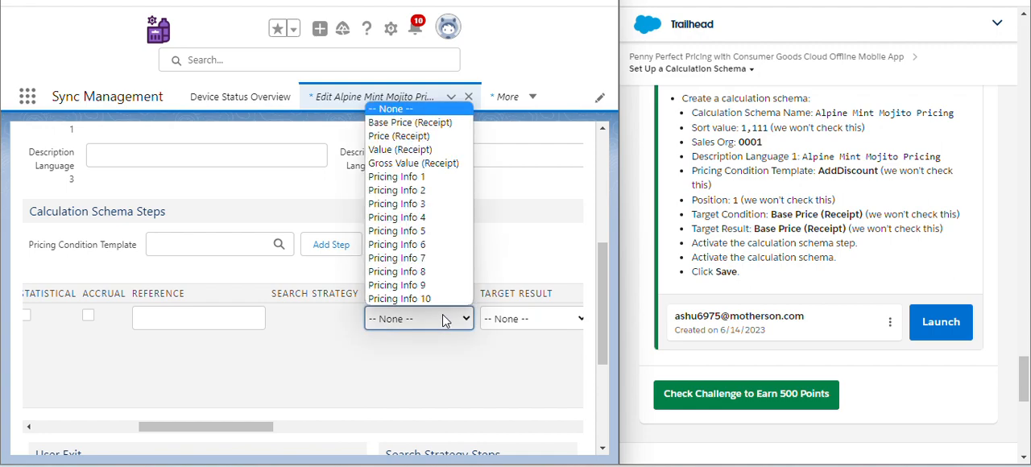
{"action": "left_click", "coordinate": [412, 123]}
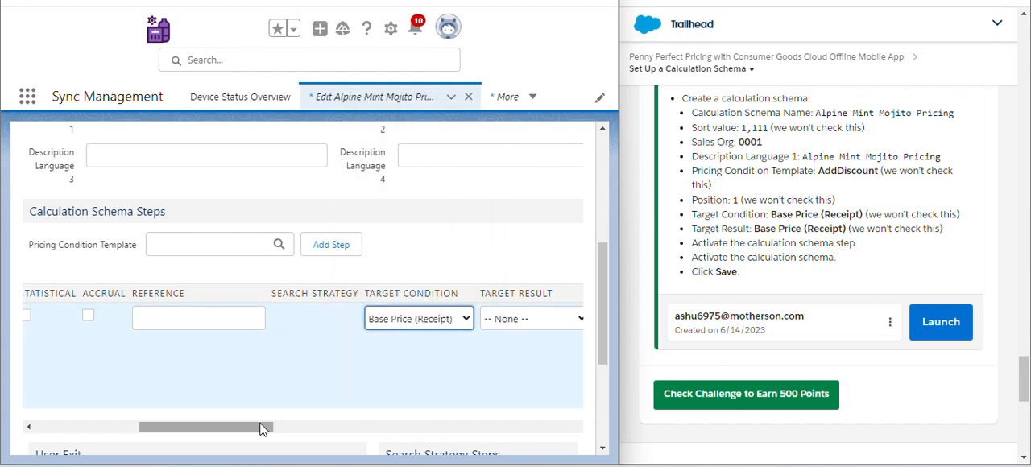
{"action": "left_click_drag", "start_coordinate": [260, 428], "coordinate": [326, 431]}
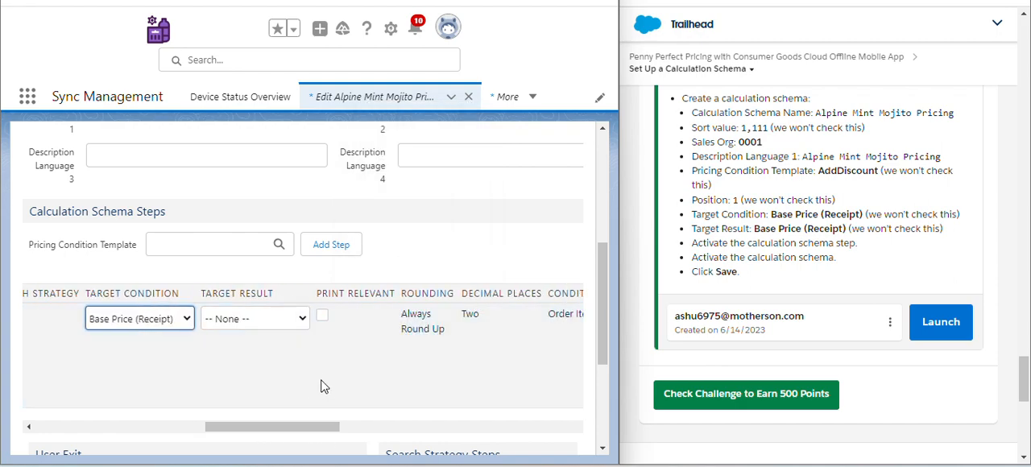
{"action": "left_click", "coordinate": [288, 324]}
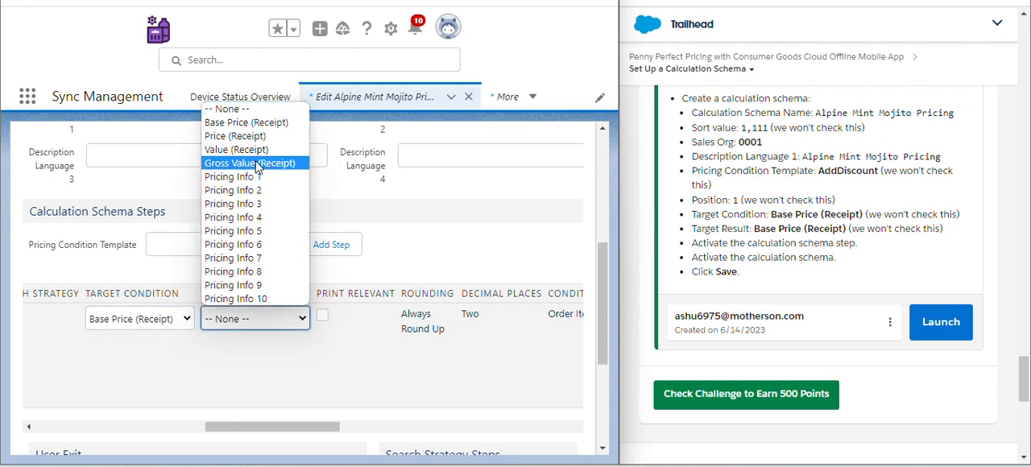
{"action": "left_click", "coordinate": [257, 126]}
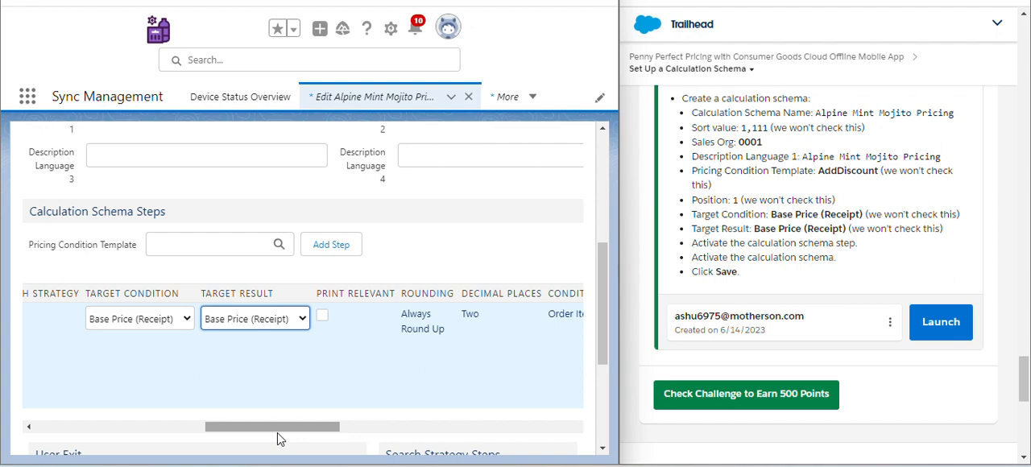
- Make the AddDiscount calculation schema step active and try to save the schema
{"action": "left_click_drag", "start_coordinate": [277, 428], "coordinate": [511, 439]}
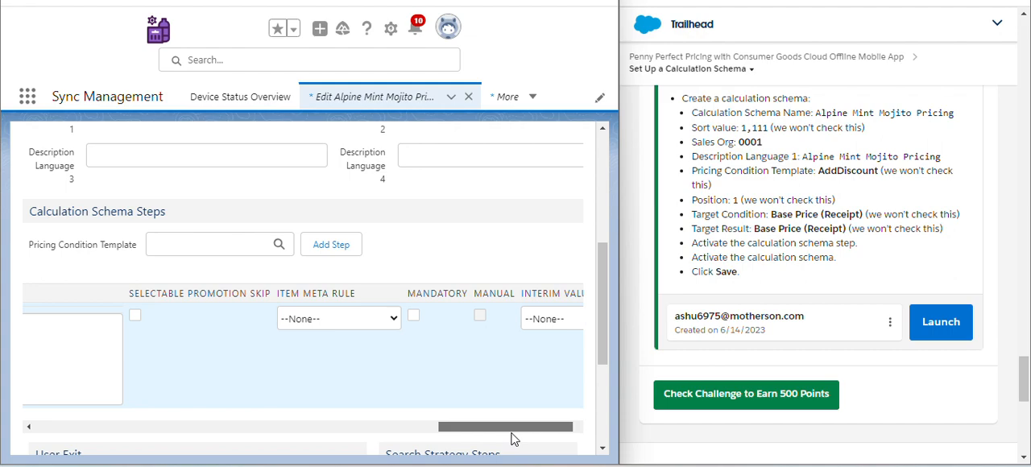
{"action": "left_click_drag", "start_coordinate": [511, 439], "coordinate": [536, 431]}
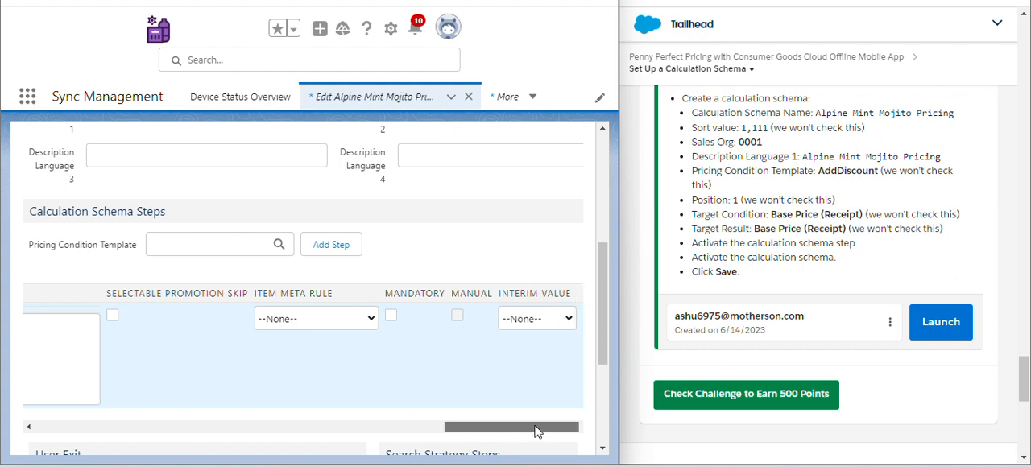
{"action": "left_click_drag", "start_coordinate": [534, 431], "coordinate": [78, 439]}
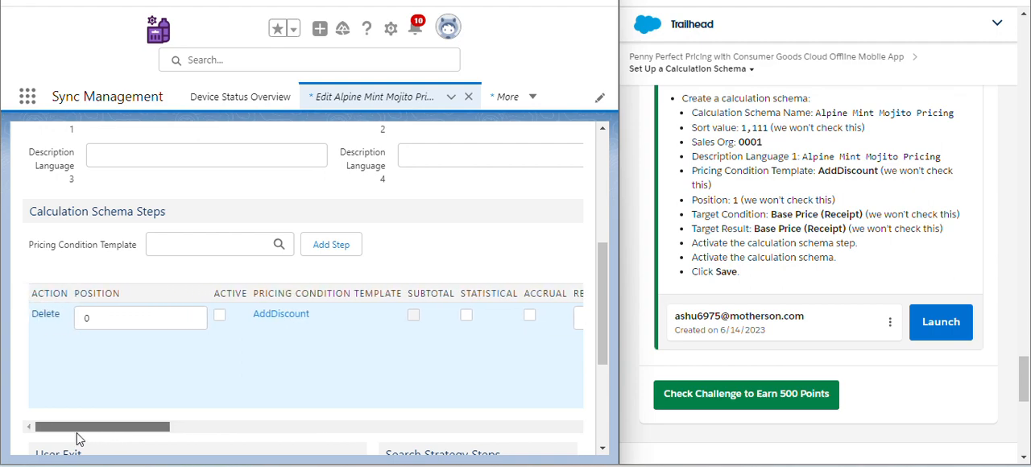
{"action": "left_click", "coordinate": [220, 315]}
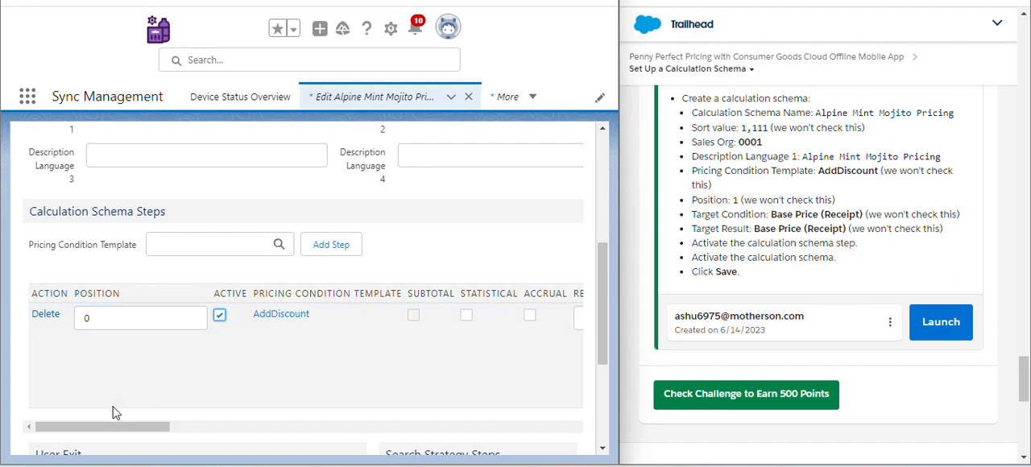
{"action": "left_click_drag", "start_coordinate": [106, 437], "coordinate": [71, 451]}
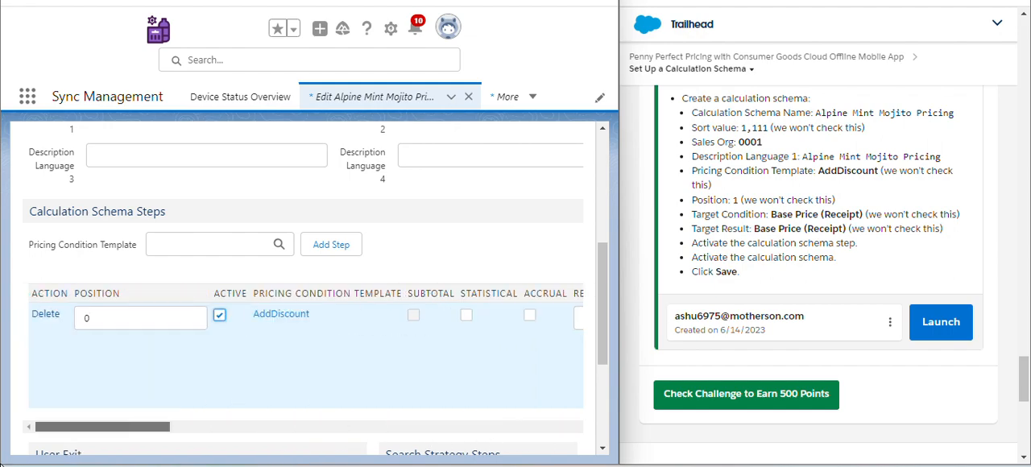
{"action": "scroll", "coordinate": [233, 369], "scroll_direction": "down", "scroll_amount": 1}
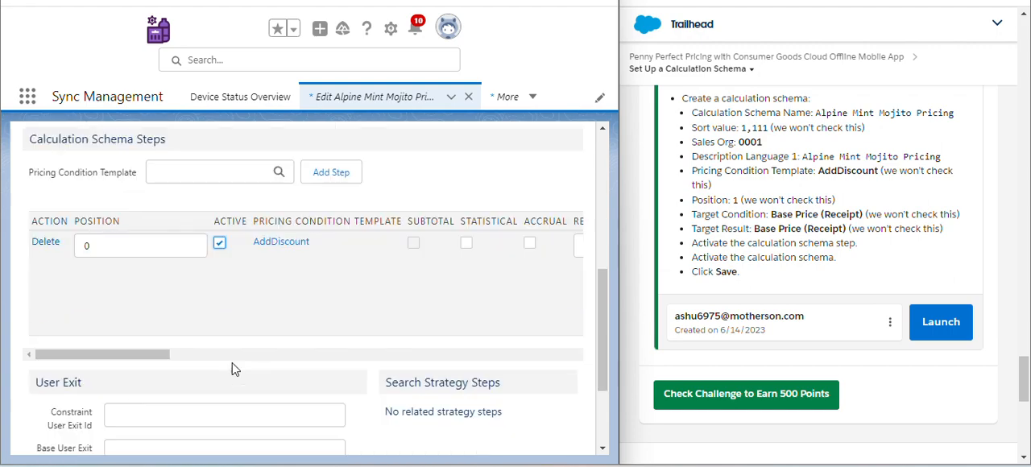
{"action": "scroll", "coordinate": [233, 369], "scroll_direction": "down", "scroll_amount": 2}
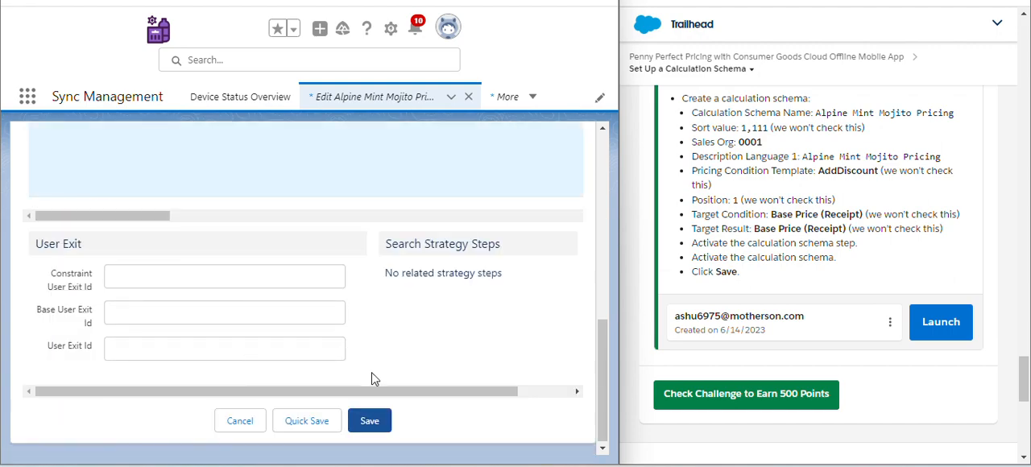
{"action": "left_click", "coordinate": [386, 420]}
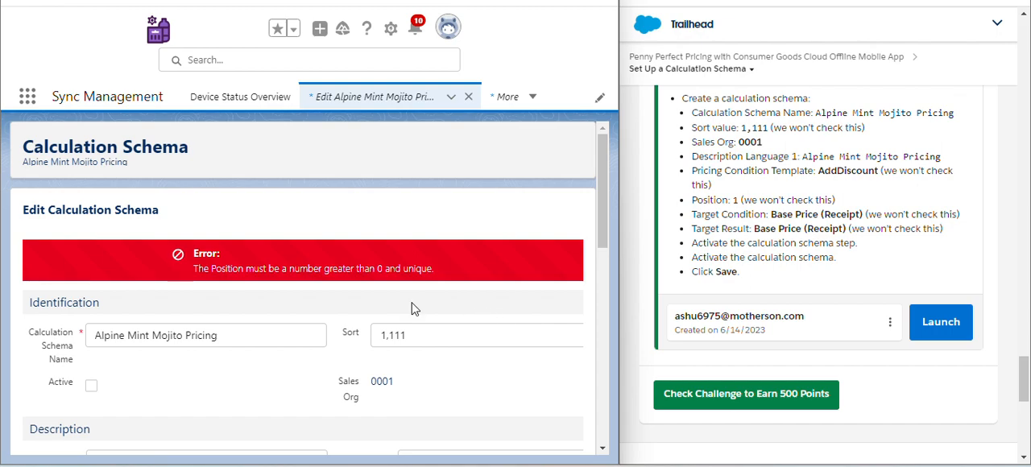
- Set the AddDiscount step's Position to 1 and save the calculation schema
{"action": "scroll", "coordinate": [320, 288], "scroll_direction": "down", "scroll_amount": 5}
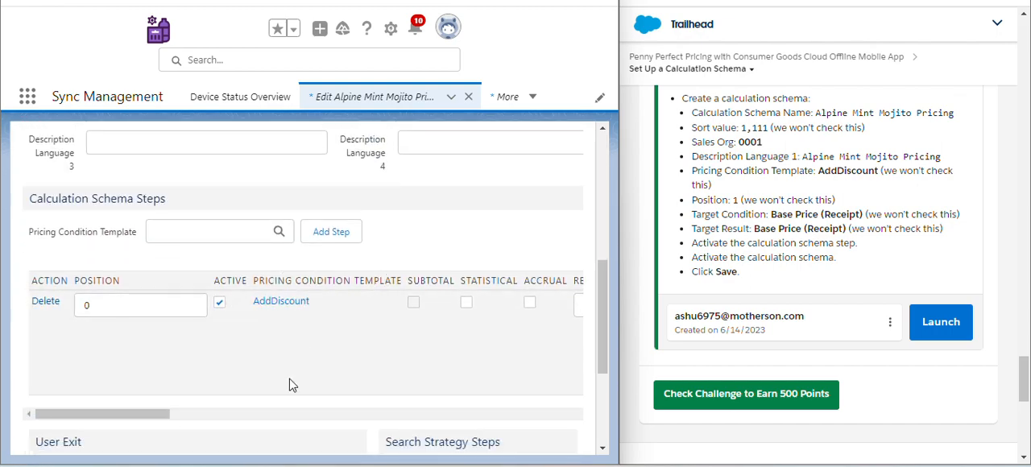
{"action": "left_click", "coordinate": [161, 303]}
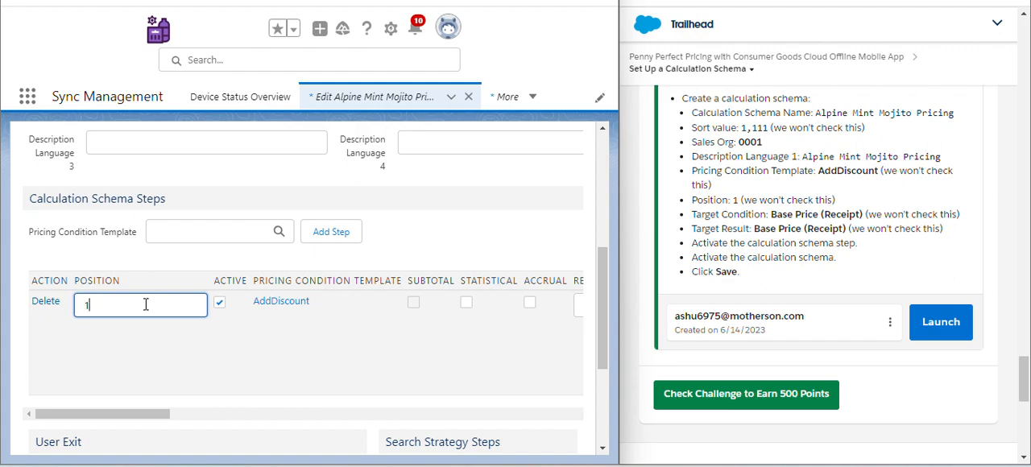
{"action": "scroll", "coordinate": [277, 273], "scroll_direction": "down", "scroll_amount": 5}
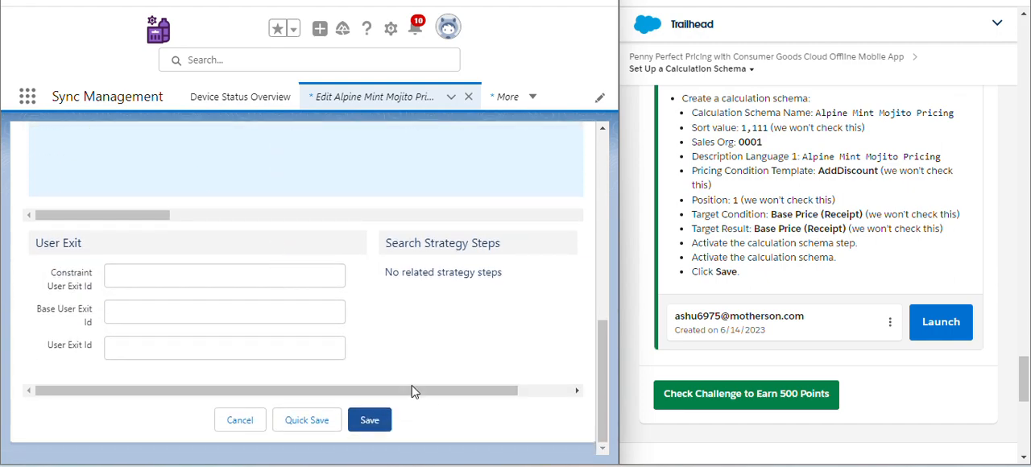
{"action": "left_click", "coordinate": [384, 422]}
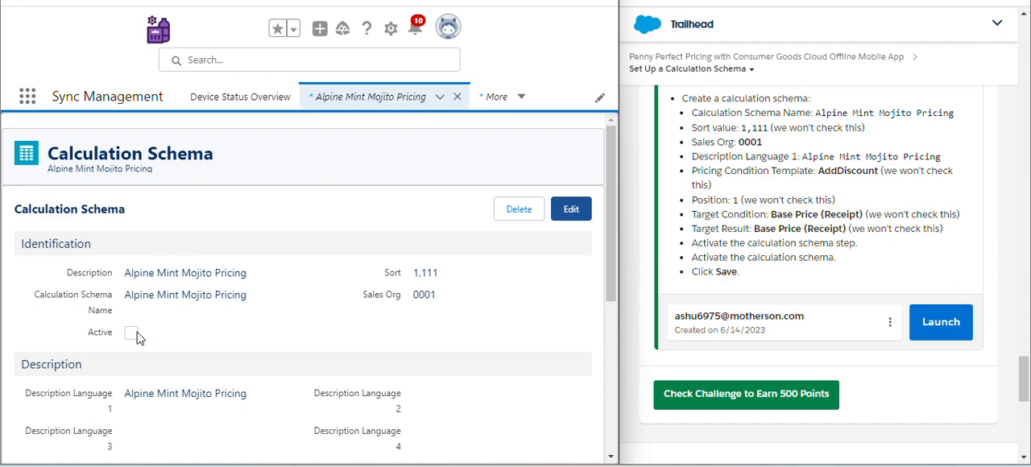
- Edit the Alpine Mint Mojito Pricing schema to make it Active and save it, then check the Trailhead challenge
{"action": "scroll", "coordinate": [527, 328], "scroll_direction": "down", "scroll_amount": 2}
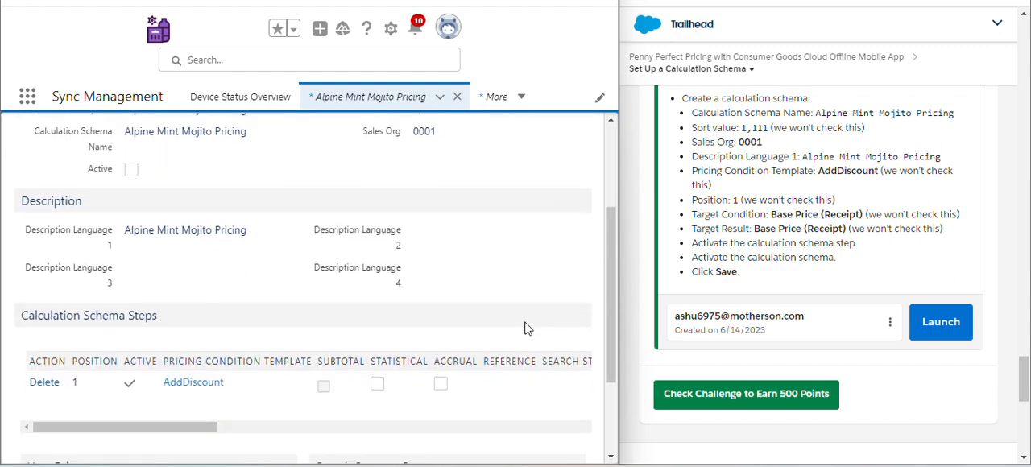
{"action": "scroll", "coordinate": [528, 329], "scroll_direction": "down", "scroll_amount": 2}
{"action": "scroll", "coordinate": [524, 264], "scroll_direction": "up", "scroll_amount": 5}
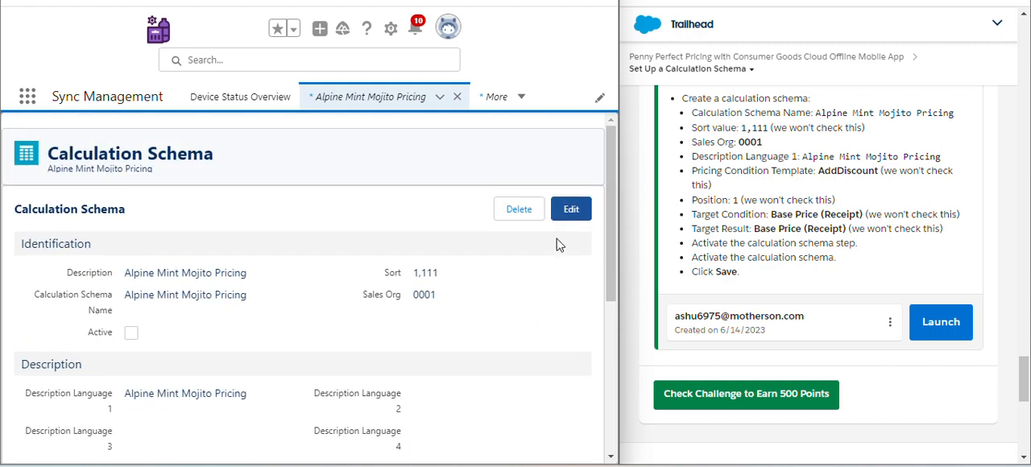
{"action": "left_click", "coordinate": [570, 210]}
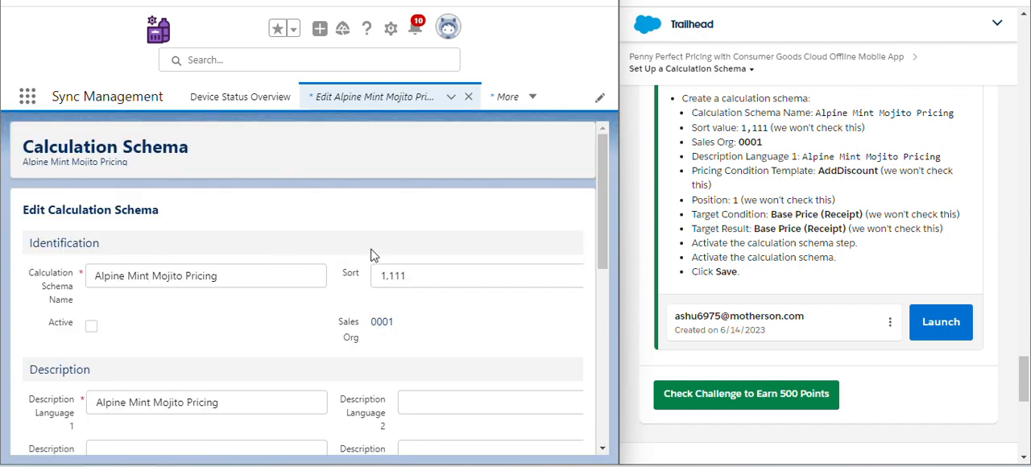
{"action": "scroll", "coordinate": [425, 163], "scroll_direction": "down", "scroll_amount": 1}
{"action": "scroll", "coordinate": [425, 163], "scroll_direction": "down", "scroll_amount": 5}
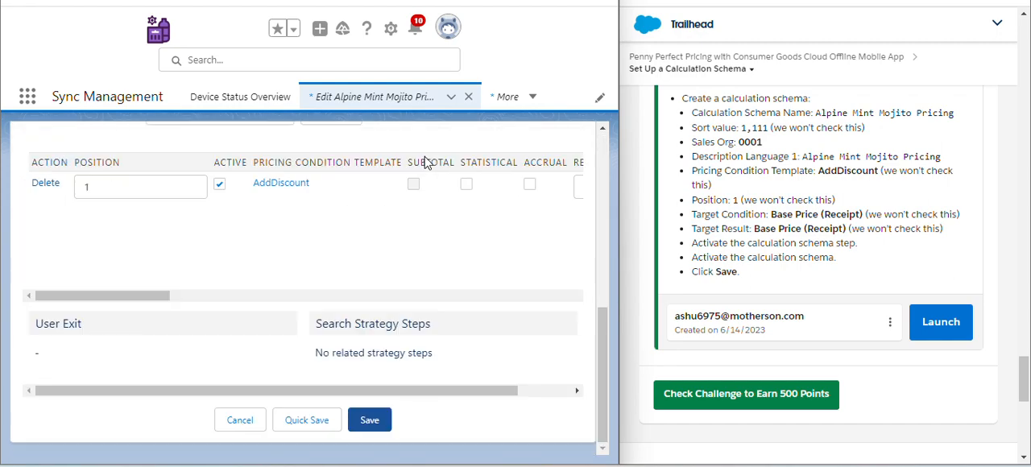
{"action": "left_click", "coordinate": [382, 425]}
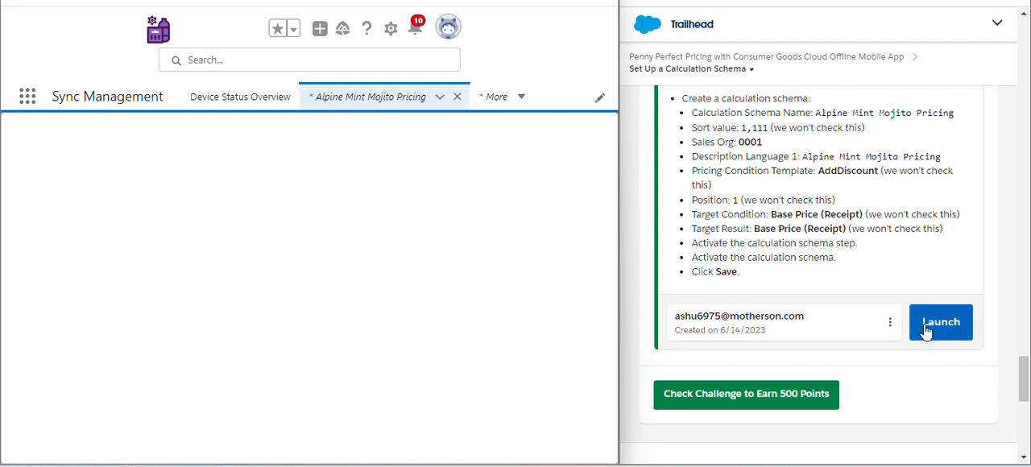
{"action": "left_click", "coordinate": [801, 394]}
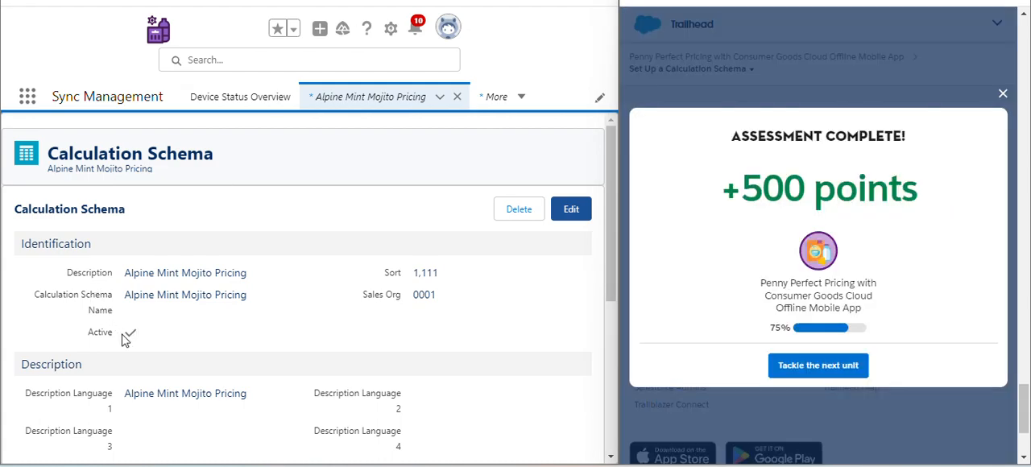
- Reopen the Alpine Mint Mojito Pricing schema for editing, review its Active setting and the AddDiscount step, and save it again
{"action": "left_click_drag", "start_coordinate": [89, 339], "coordinate": [121, 339]}
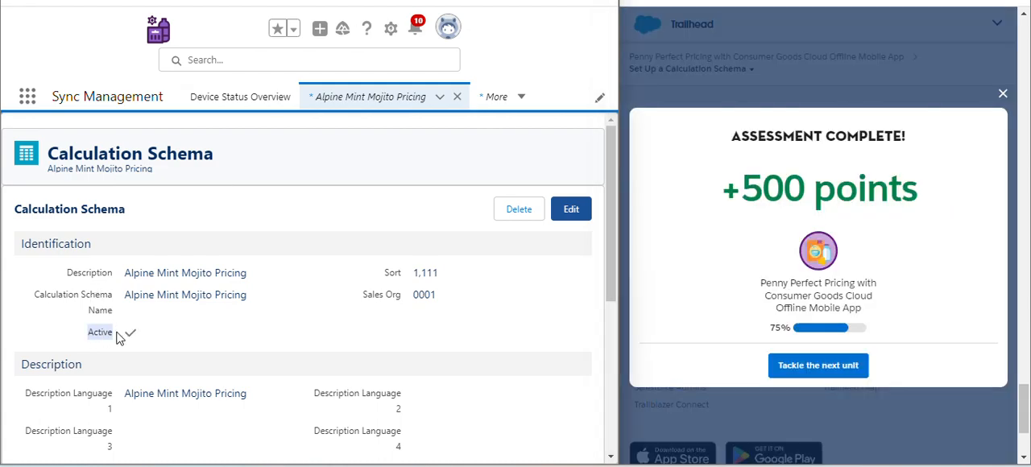
{"action": "left_click", "coordinate": [132, 338]}
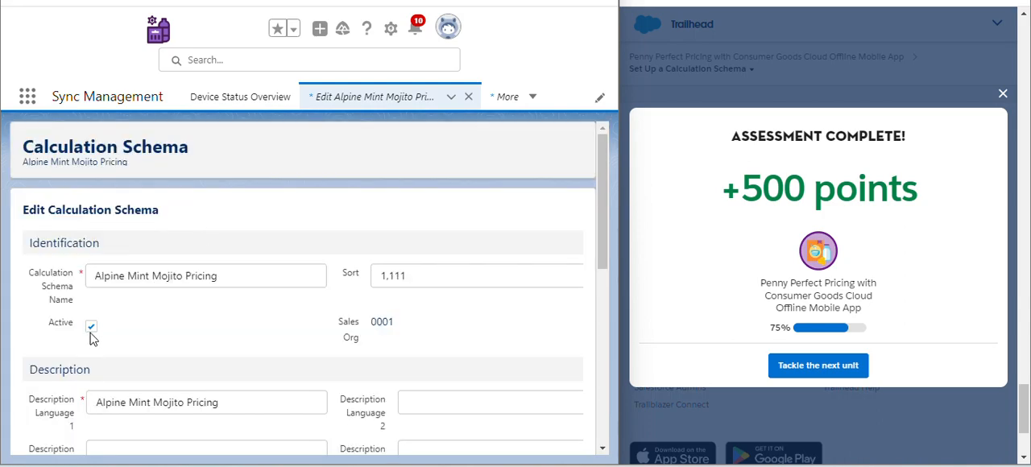
{"action": "scroll", "coordinate": [283, 346], "scroll_direction": "down", "scroll_amount": 10}
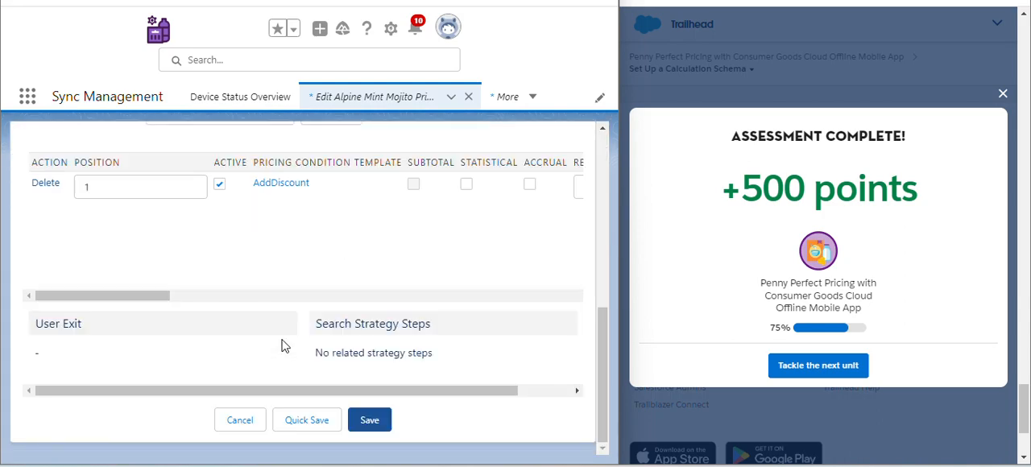
{"action": "left_click", "coordinate": [377, 433]}
{"action": "left_click", "coordinate": [381, 420]}
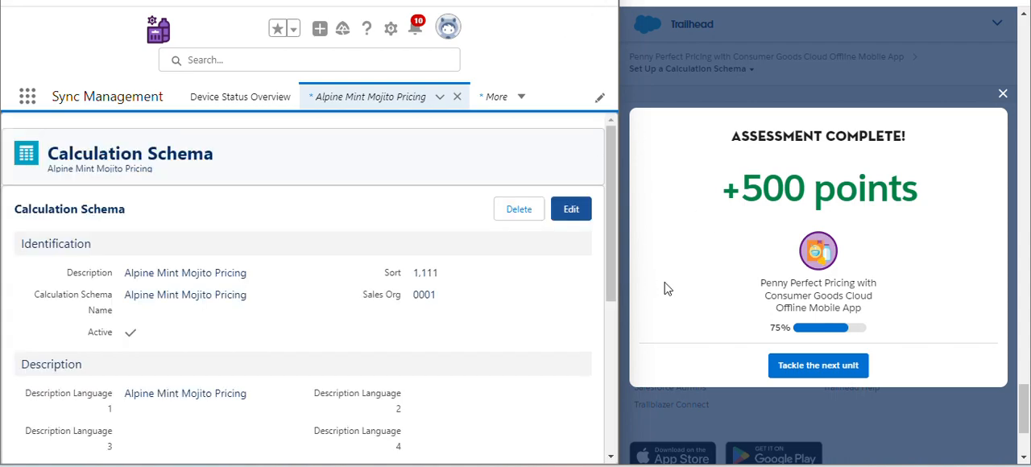
- Continue to the Explore Pricing Conditions unit, maximize the Trailhead window and go to the unit's quiz
{"action": "left_click", "coordinate": [801, 366]}
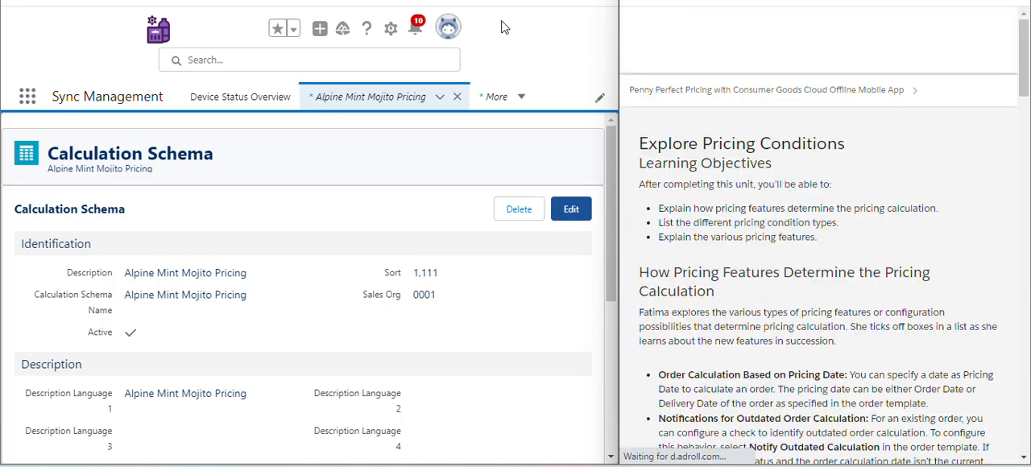
{"action": "scroll", "coordinate": [782, 299], "scroll_direction": "down", "scroll_amount": 15}
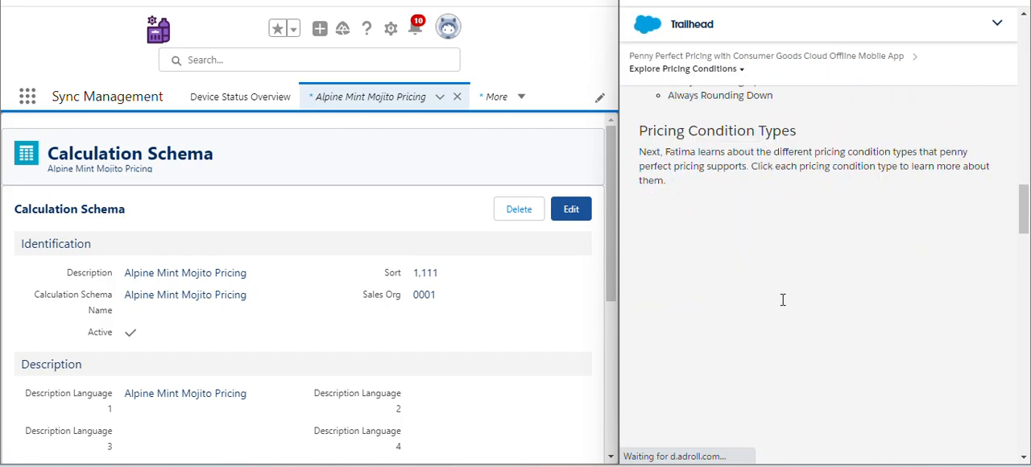
{"action": "scroll", "coordinate": [782, 299], "scroll_direction": "down", "scroll_amount": 15}
{"action": "scroll", "coordinate": [783, 299], "scroll_direction": "up", "scroll_amount": 5}
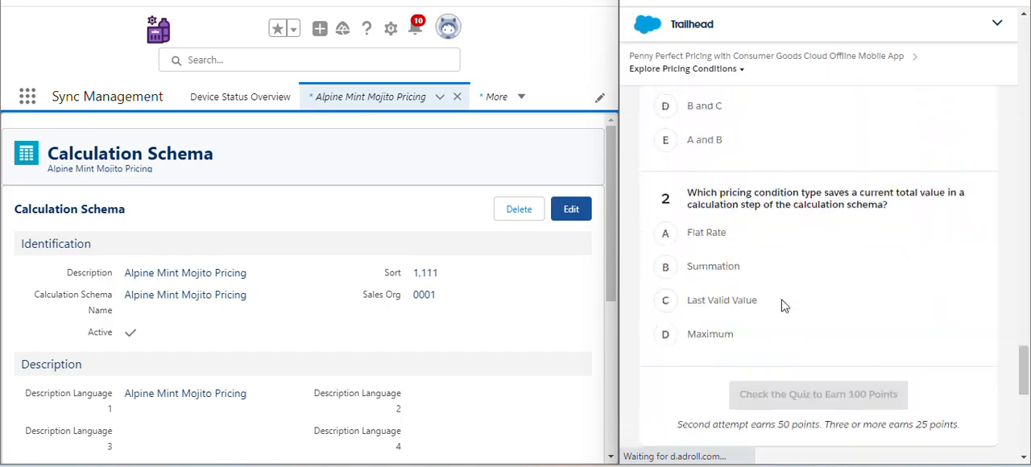
{"action": "scroll", "coordinate": [783, 299], "scroll_direction": "down", "scroll_amount": 1}
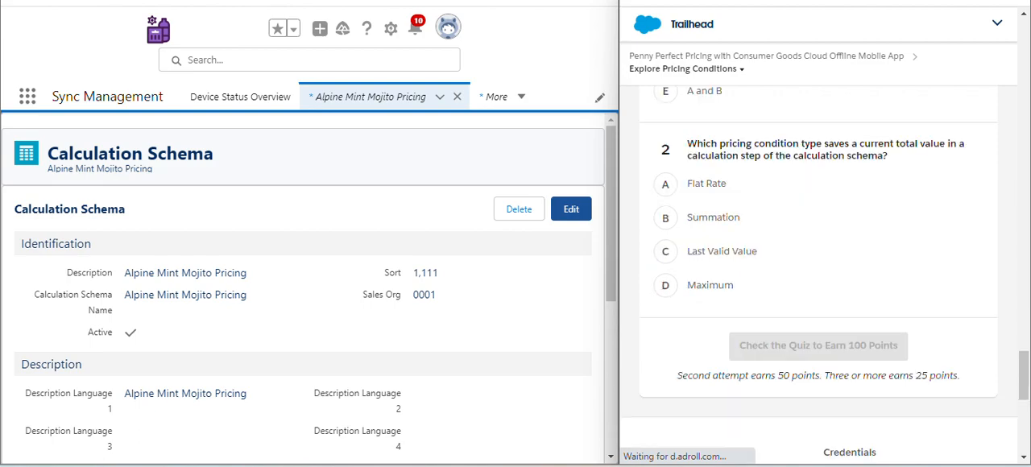
{"action": "left_click", "coordinate": [993, 1]}
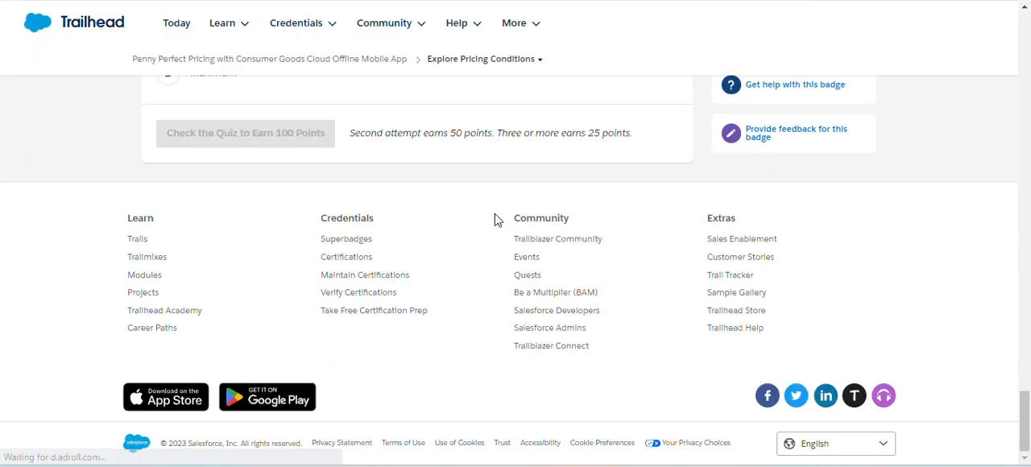
{"action": "scroll", "coordinate": [494, 216], "scroll_direction": "up", "scroll_amount": 10}
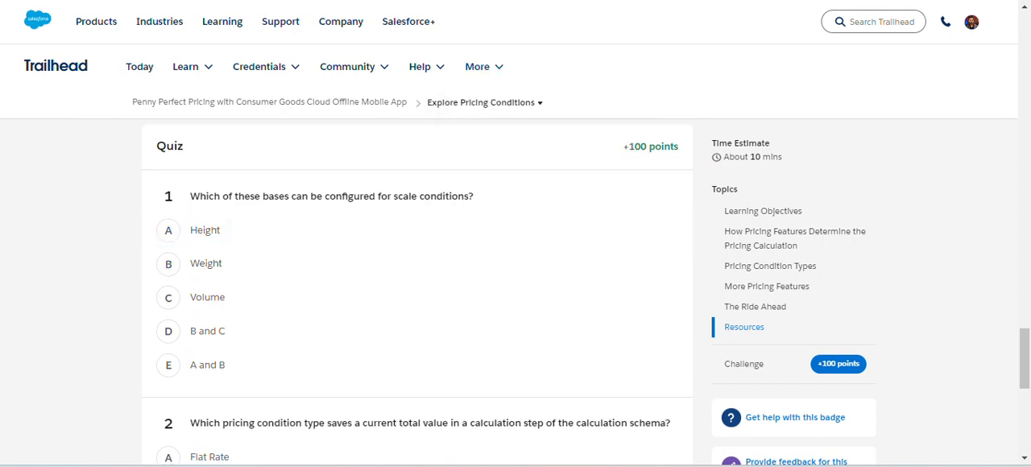
- Answer quiz question 1 with B and C and question 2 with Last Valid Value, and submit the quiz
{"action": "left_click", "coordinate": [193, 334]}
{"action": "scroll", "coordinate": [288, 332], "scroll_direction": "down", "scroll_amount": 3}
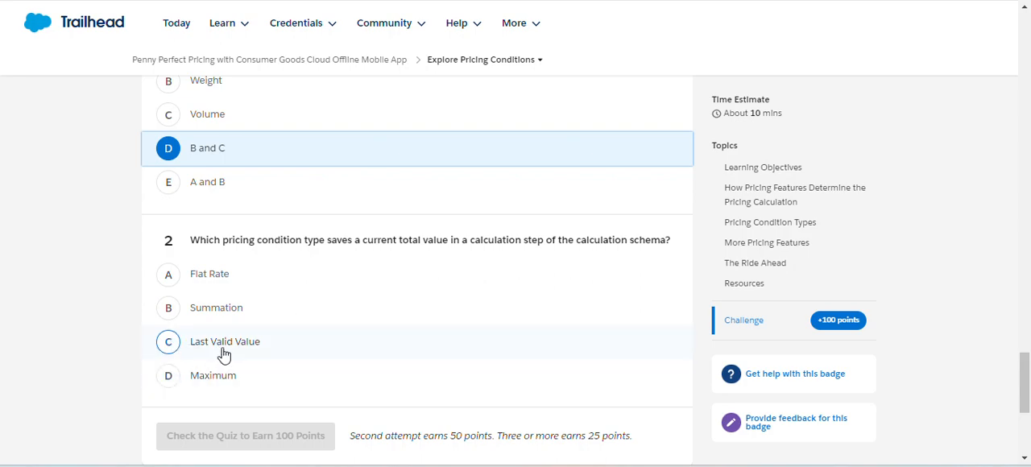
{"action": "left_click", "coordinate": [224, 353]}
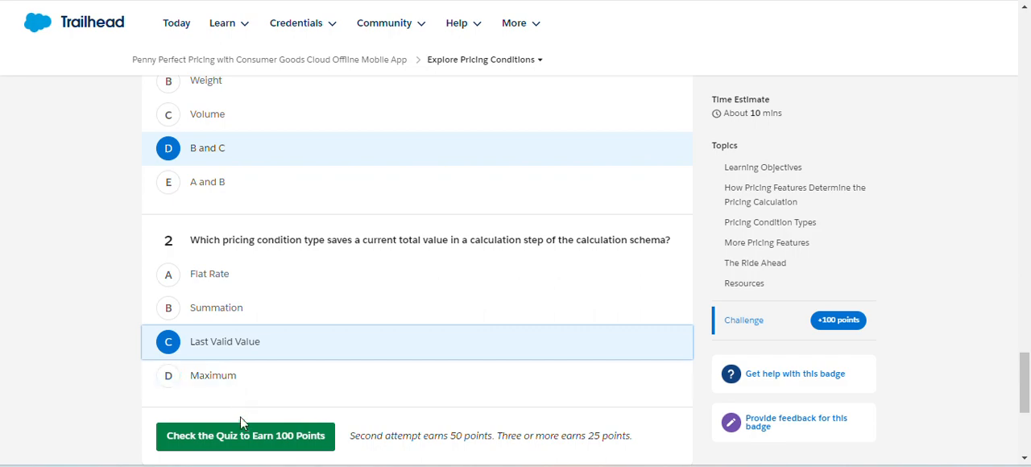
{"action": "left_click", "coordinate": [238, 443]}
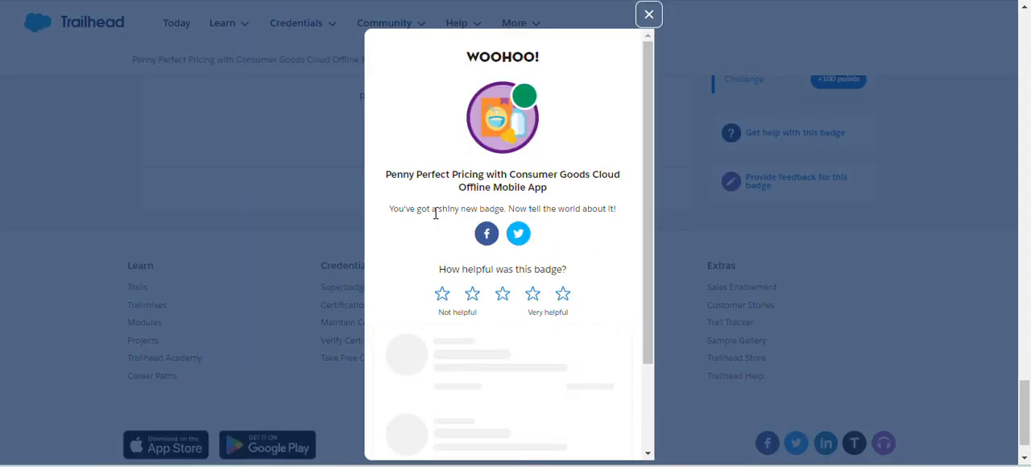